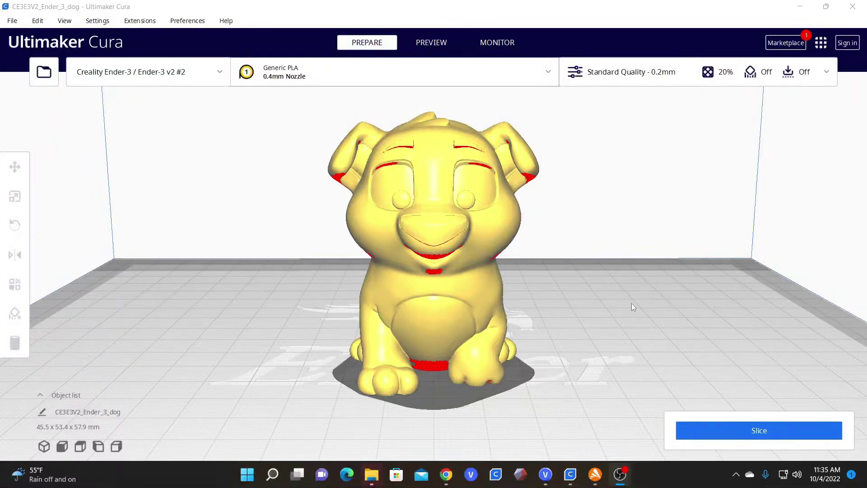
# - Orbit to face the dog and select it, showing its 39.26 × 46.09 × 50.0 mm size
pyautogui.scroll(-3, 632, 307)
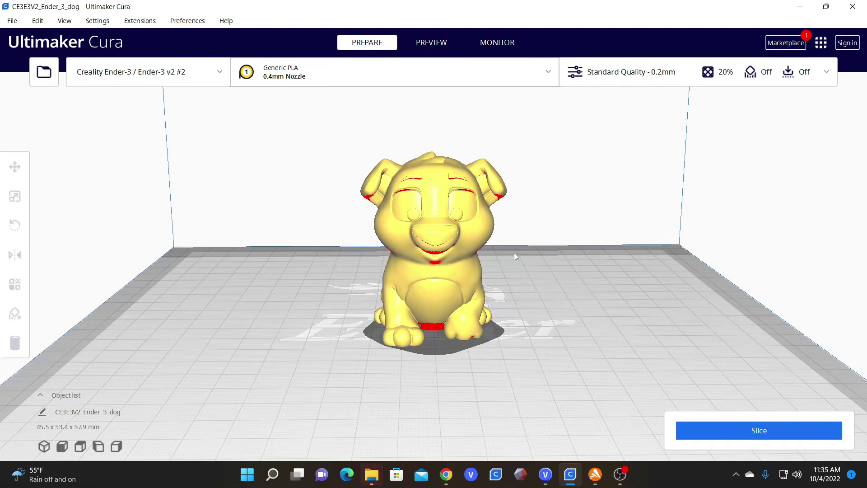
pyautogui.moveTo(553, 249); pyautogui.dragTo(583, 222, button='right')
pyautogui.scroll(5, 470, 240)
pyautogui.scroll(-5, 577, 219)
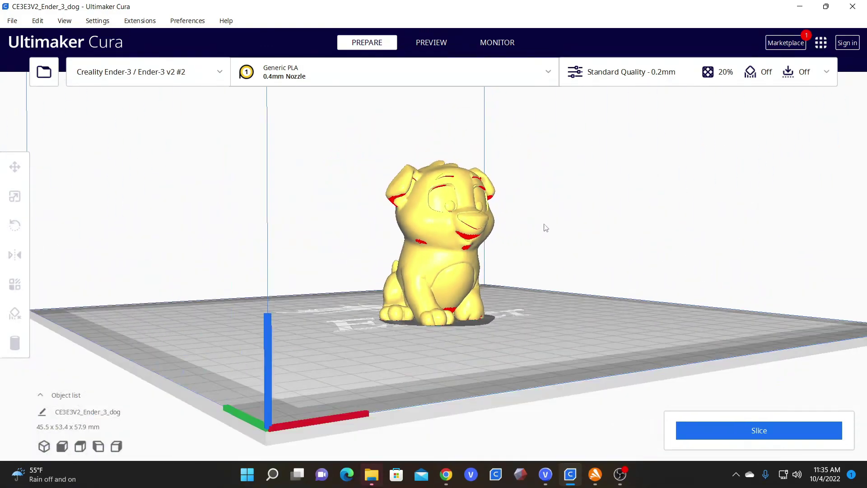
pyautogui.moveTo(556, 237); pyautogui.dragTo(475, 251, button='right')
pyautogui.click(439, 212)
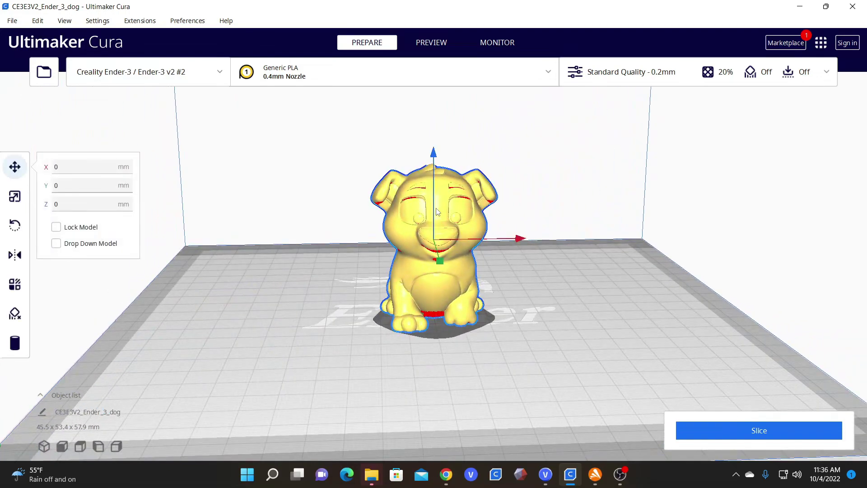
pyautogui.scroll(3, 201, 249)
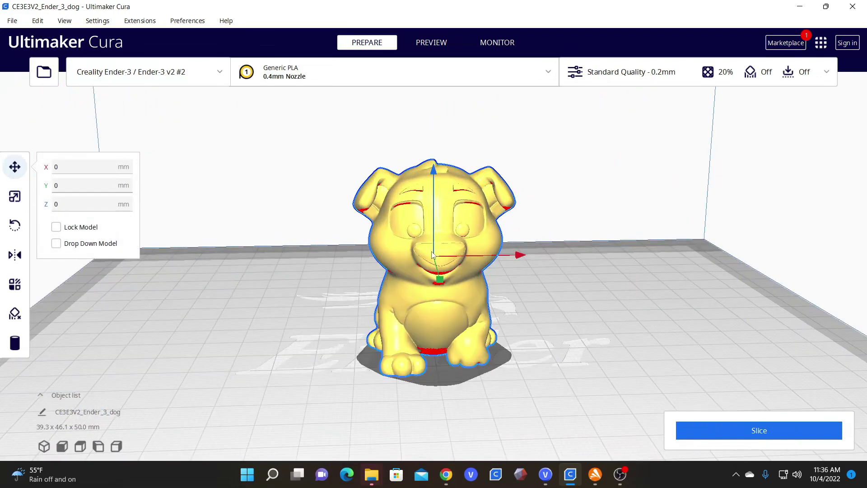
pyautogui.click(12, 201)
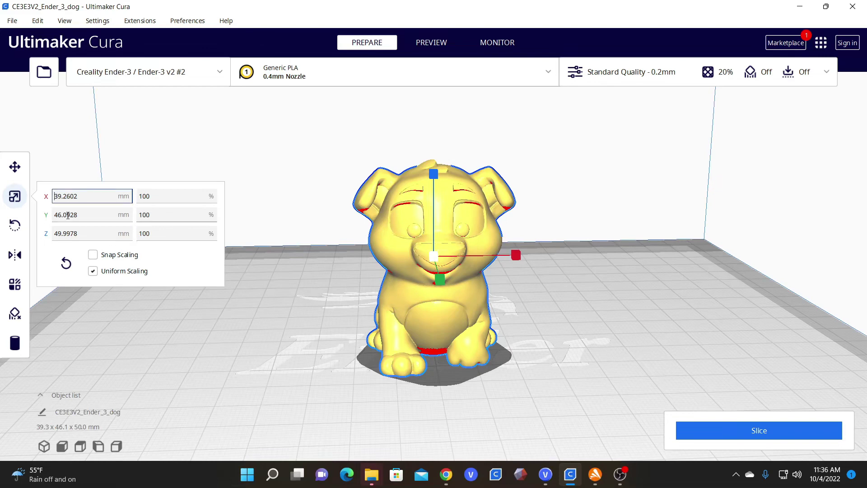
pyautogui.click(69, 233)
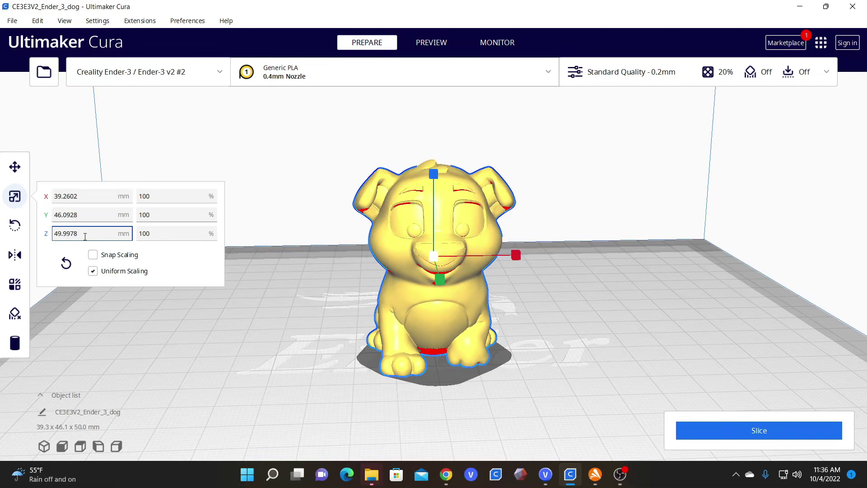
pyautogui.click(446, 474)
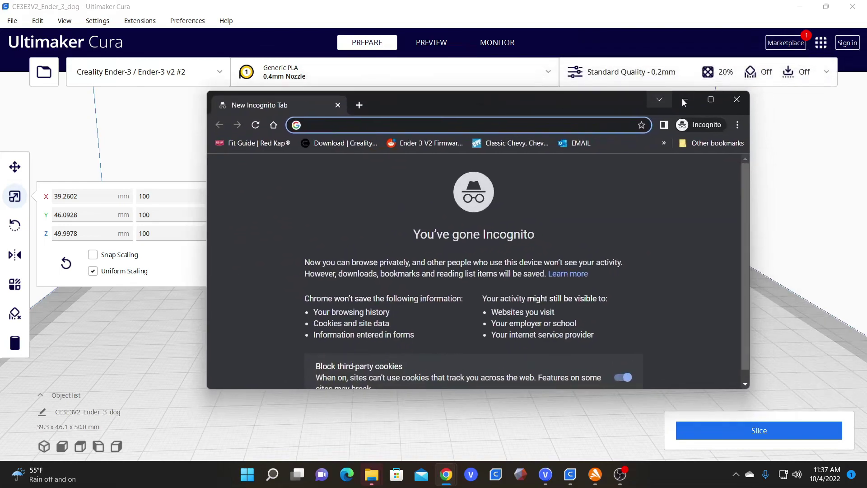
# - Maximize Chrome and search Google for 'mm to in'
pyautogui.doubleClick(645, 103)
pyautogui.click(447, 28)
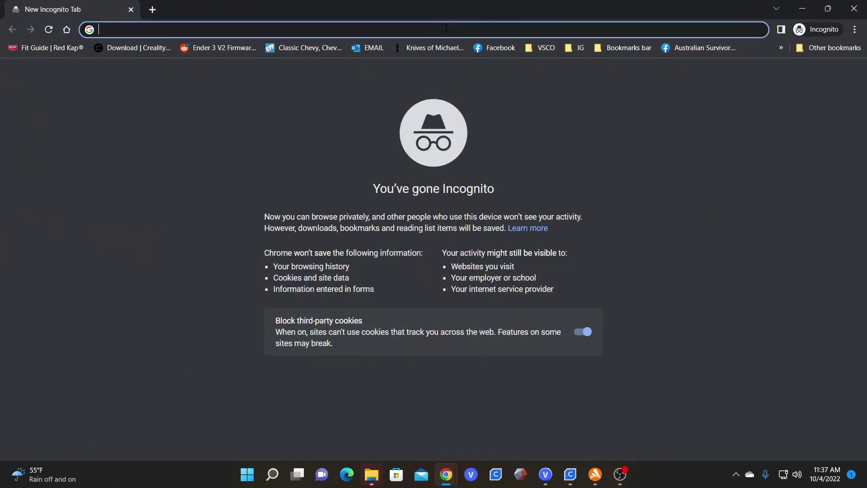
pyautogui.write('mm to in')
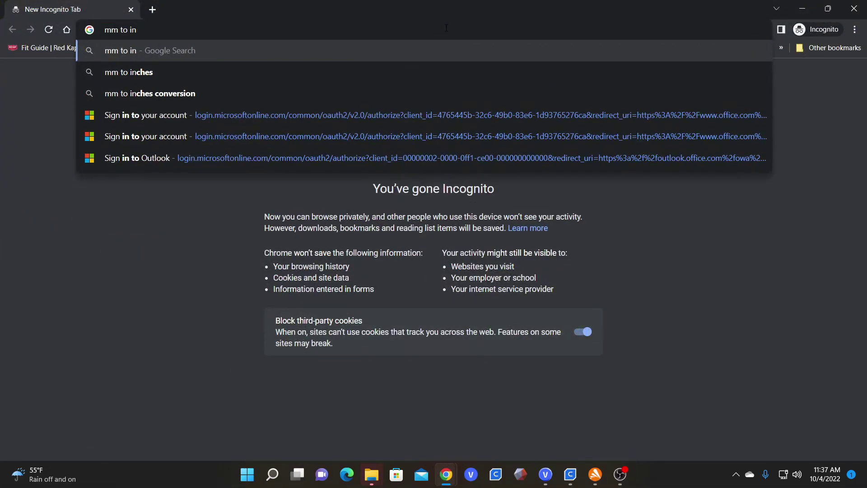
pyautogui.press('Down')
pyautogui.press('Return')
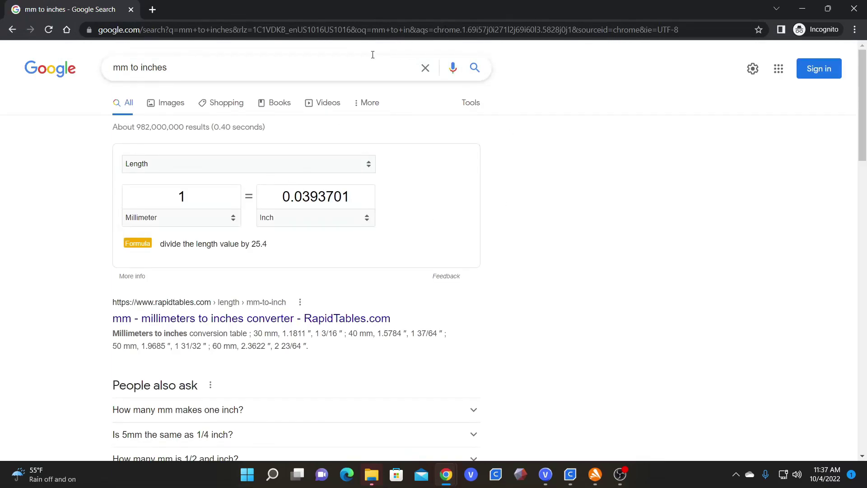
# - Enter 49.9978 in the converter's millimetre box
pyautogui.moveTo(370, 4); pyautogui.dragTo(595, 99)
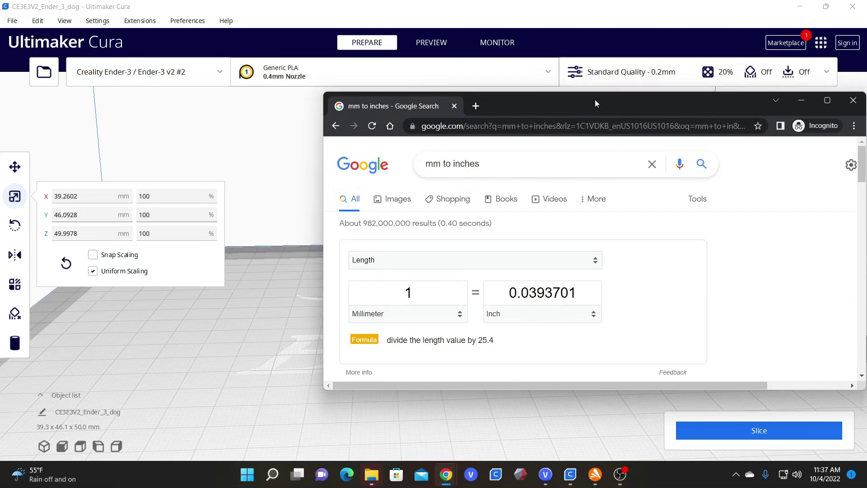
pyautogui.moveTo(594, 103); pyautogui.dragTo(558, 92)
pyautogui.click(341, 281)
pyautogui.press('BackSpace')
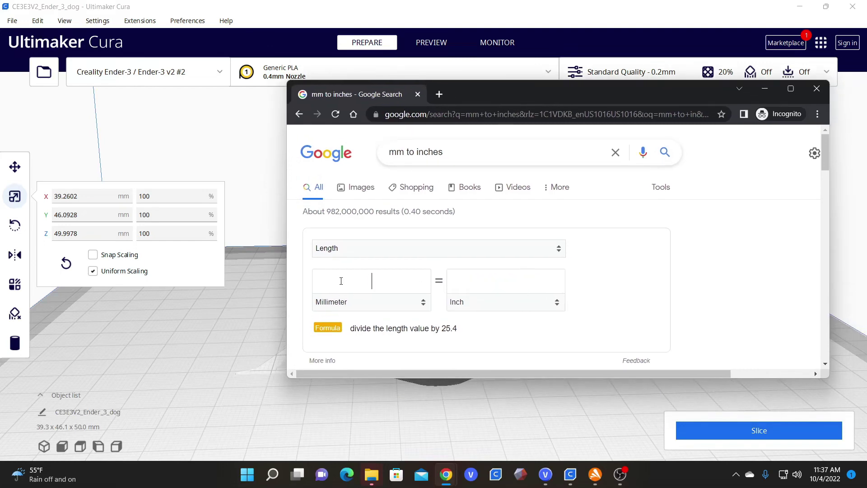
pyautogui.write('49.9978')
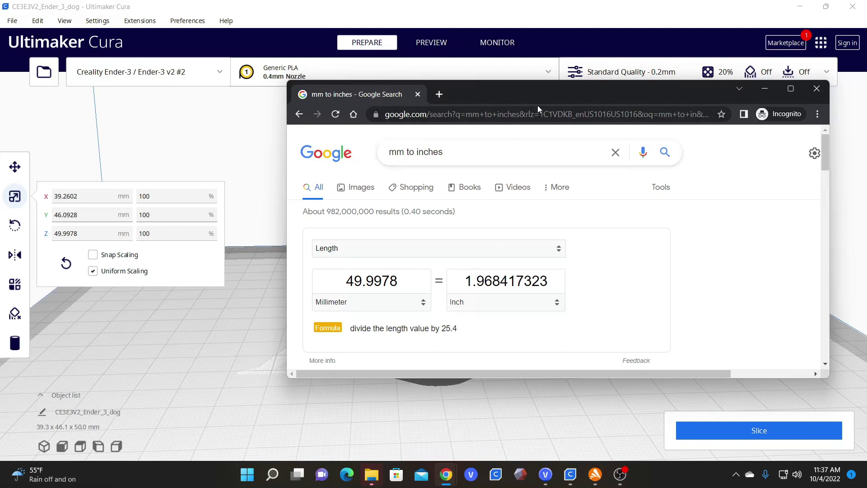
# - Enter 3 in the inch box to get 76.2 mm
pyautogui.moveTo(545, 92); pyautogui.dragTo(807, 104)
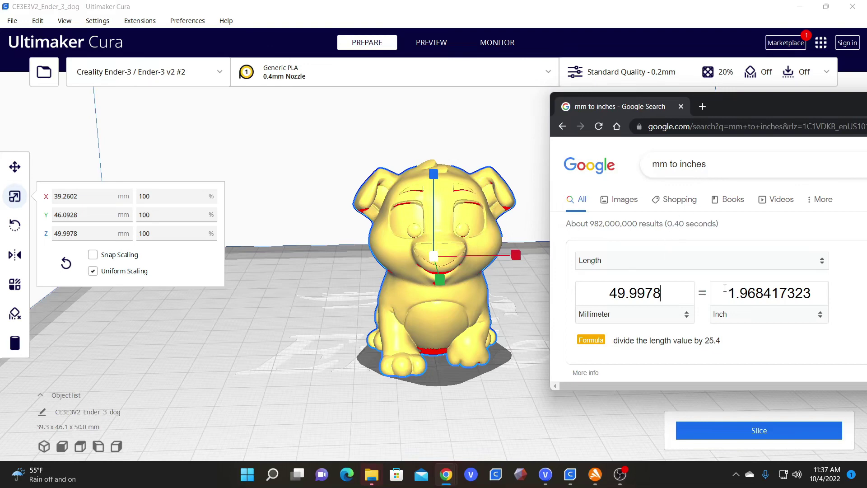
pyautogui.moveTo(725, 289); pyautogui.dragTo(826, 290)
pyautogui.write('3')
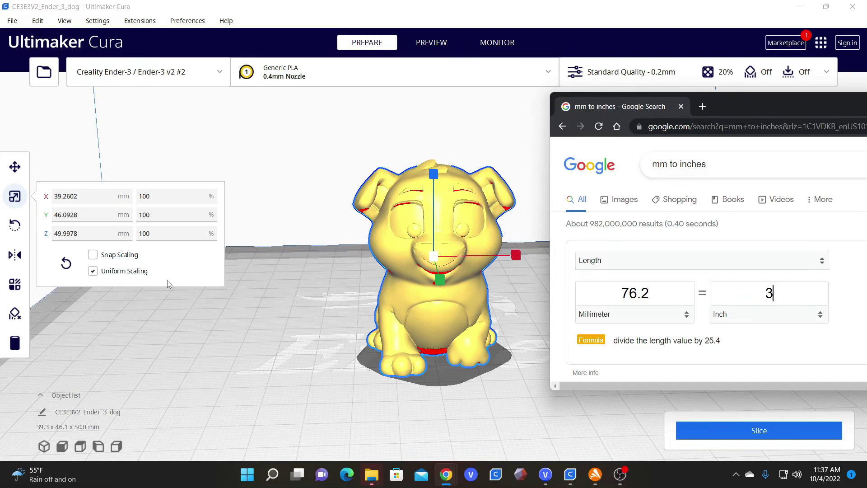
# - Set the dog's Z height to 76.2 mm, scaling it uniformly to 152.41% (59.8 × 70.2 × 76.2 mm)
pyautogui.click(108, 233)
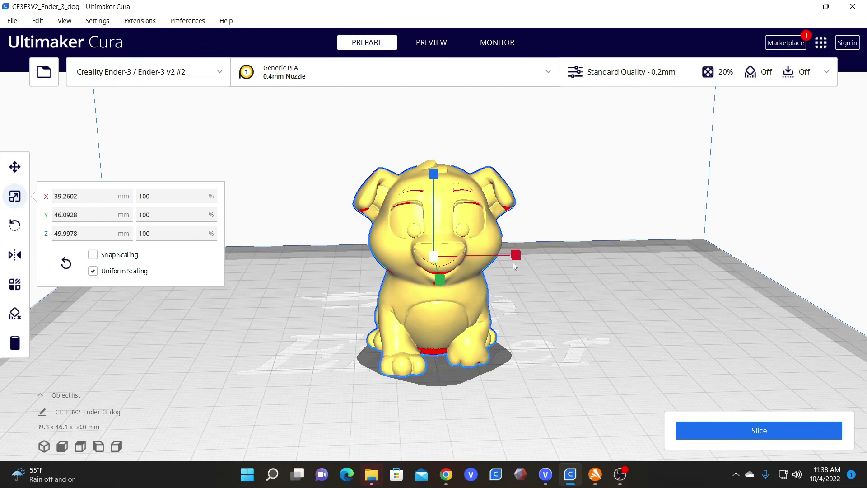
pyautogui.click(54, 234)
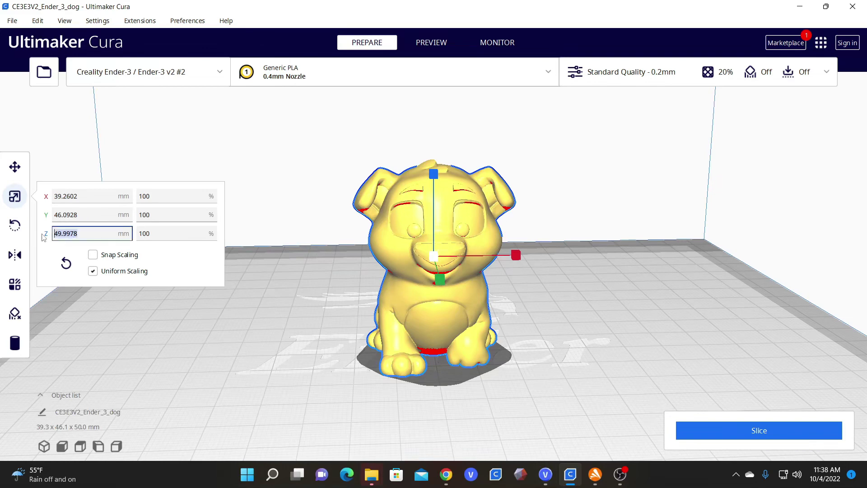
pyautogui.write('76.2')
pyautogui.press('Return')
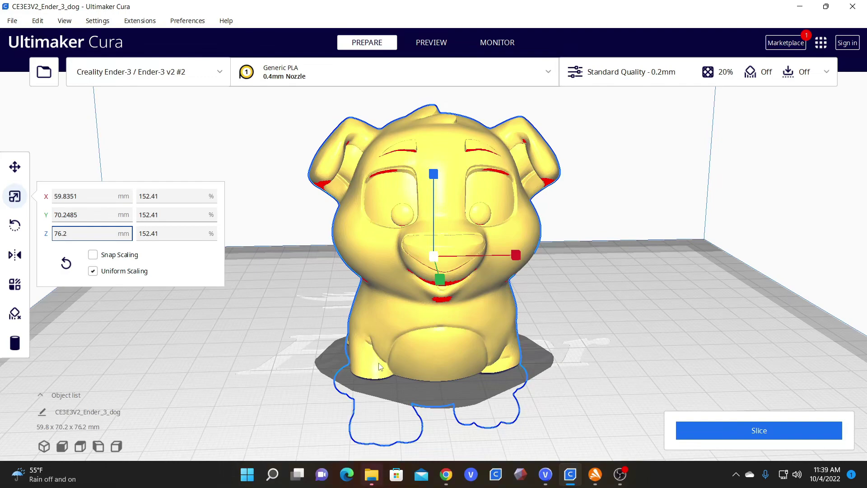
pyautogui.moveTo(379, 363); pyautogui.dragTo(416, 393, button='right')
pyautogui.moveTo(425, 315); pyautogui.dragTo(552, 338, button='right')
pyautogui.scroll(5, 432, 271)
pyautogui.scroll(-5, 426, 334)
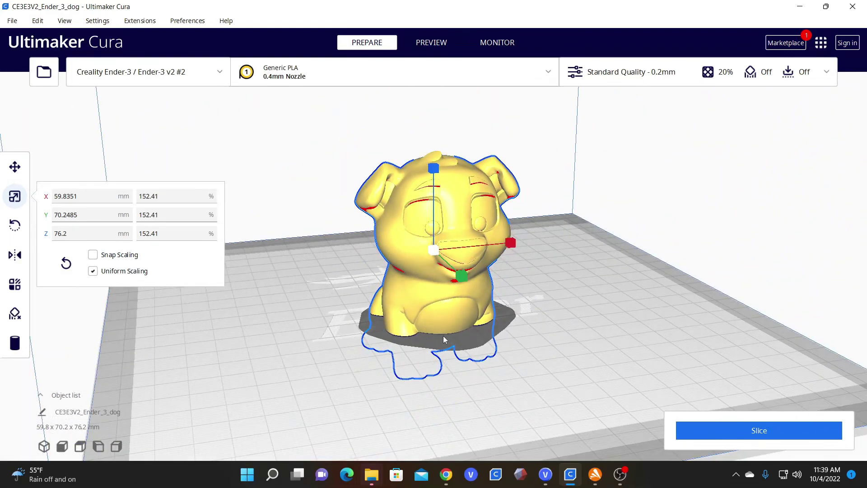
# - Reset the dog's Z scale to 100%, then apply 101%
pyautogui.click(167, 234)
pyautogui.write('100')
pyautogui.press('Return')
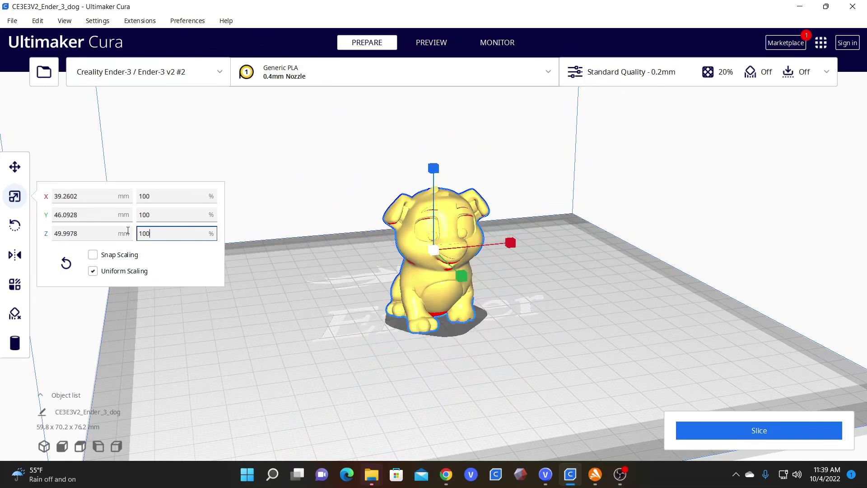
pyautogui.write('101')
pyautogui.press('Return')
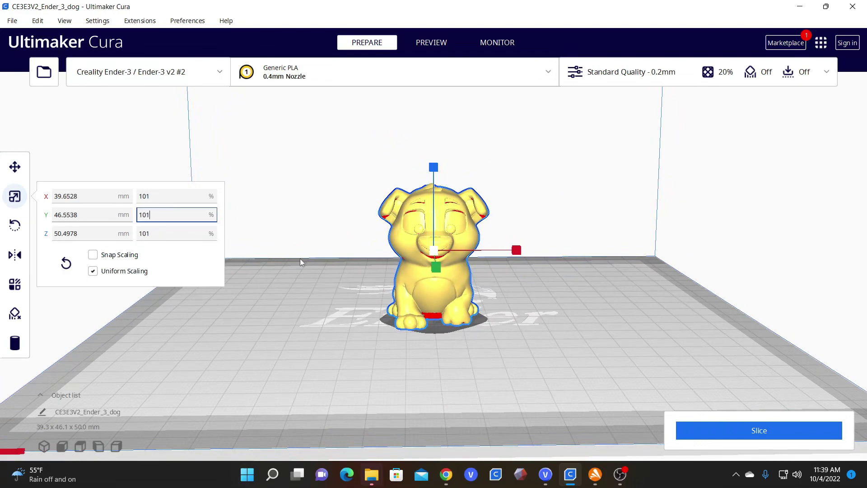
# - Rescale the dog to 120% on all axes, making it 47.1 × 55.3 × 60.0 mm
pyautogui.click(282, 256)
pyautogui.moveTo(536, 278); pyautogui.dragTo(410, 334, button='right')
pyautogui.scroll(2, 410, 334)
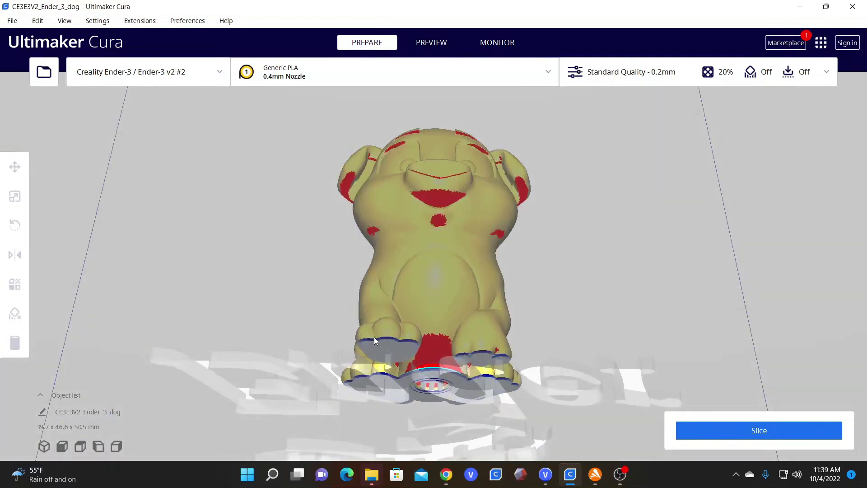
pyautogui.moveTo(408, 347); pyautogui.dragTo(409, 393, button='right')
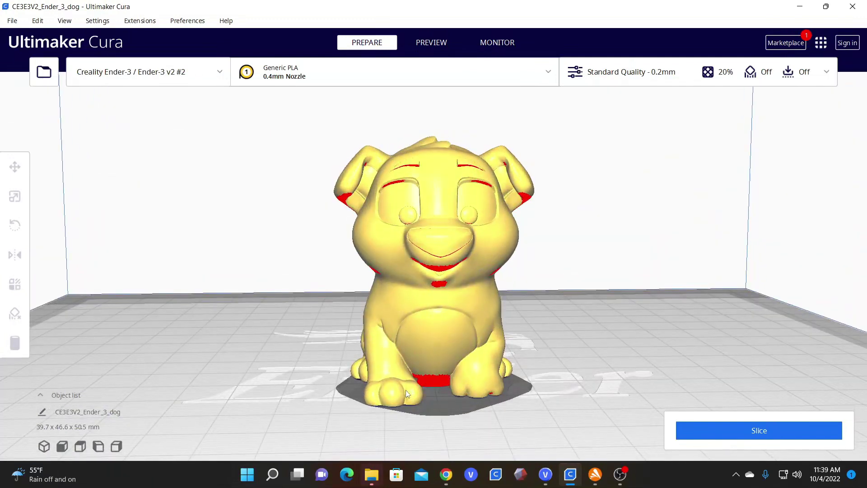
pyautogui.moveTo(476, 236); pyautogui.dragTo(439, 286, button='right')
pyautogui.moveTo(419, 335); pyautogui.dragTo(462, 307, button='right')
pyautogui.click(462, 307)
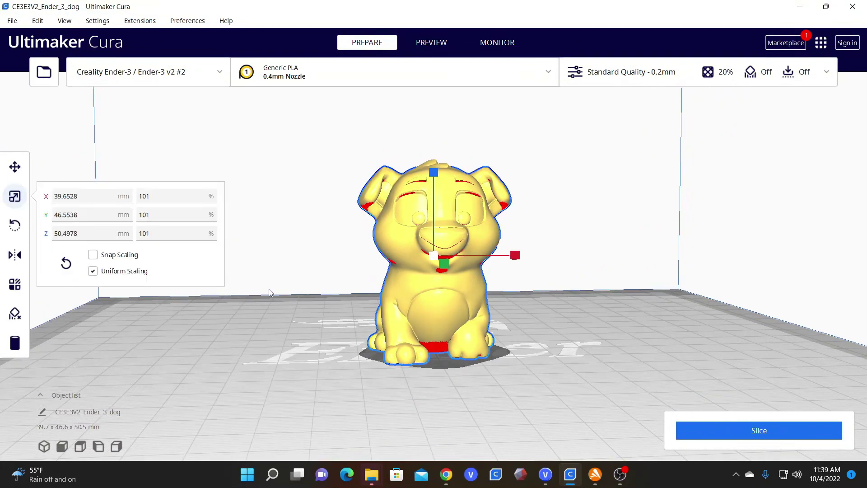
pyautogui.click(191, 234)
pyautogui.write('12')
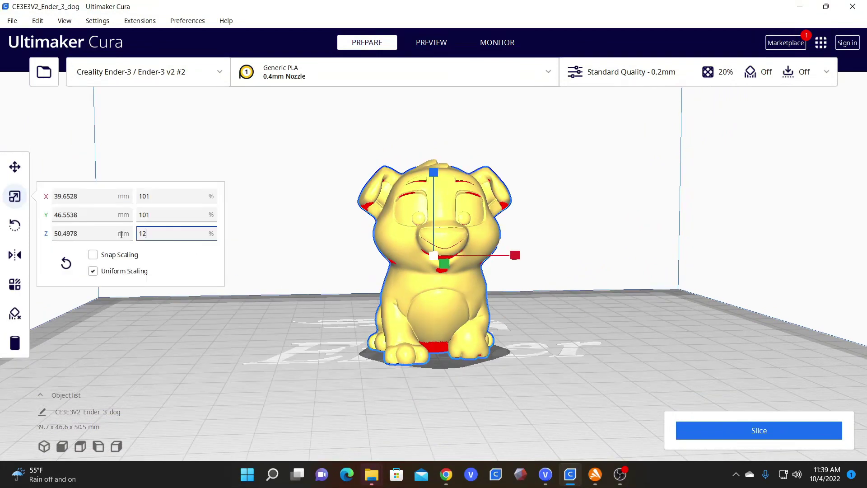
pyautogui.write('0')
pyautogui.press('Return')
pyautogui.click(316, 235)
pyautogui.moveTo(316, 235); pyautogui.dragTo(325, 271, button='right')
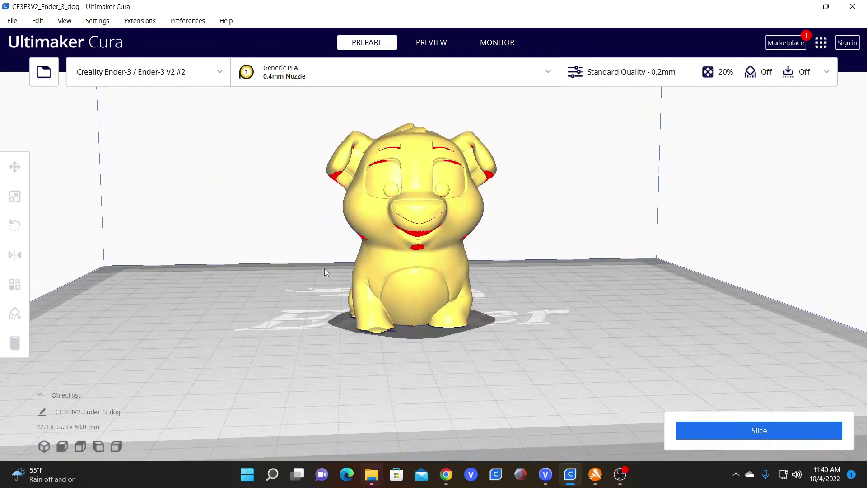
pyautogui.click(410, 209)
pyautogui.click(14, 168)
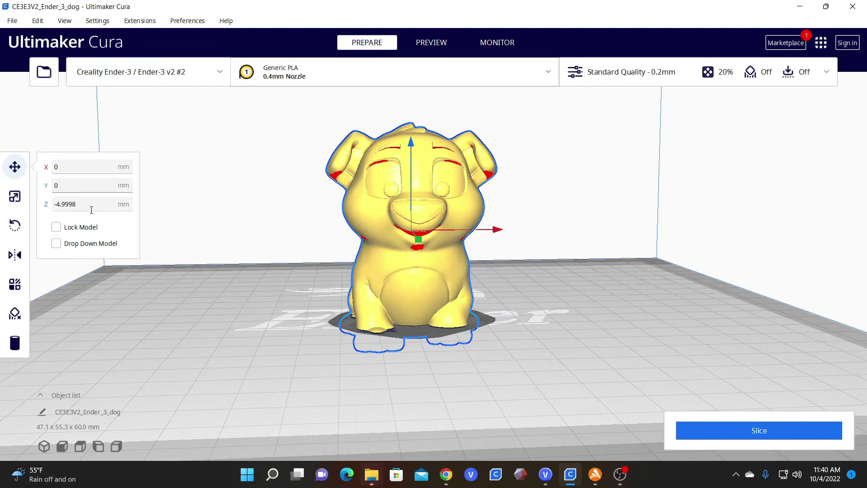
pyautogui.moveTo(93, 205); pyautogui.dragTo(45, 207)
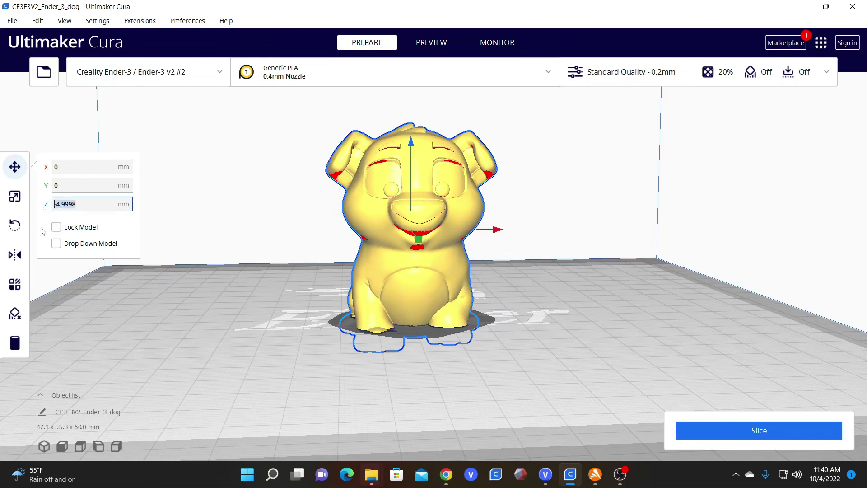
pyautogui.write('0')
pyautogui.press('Return')
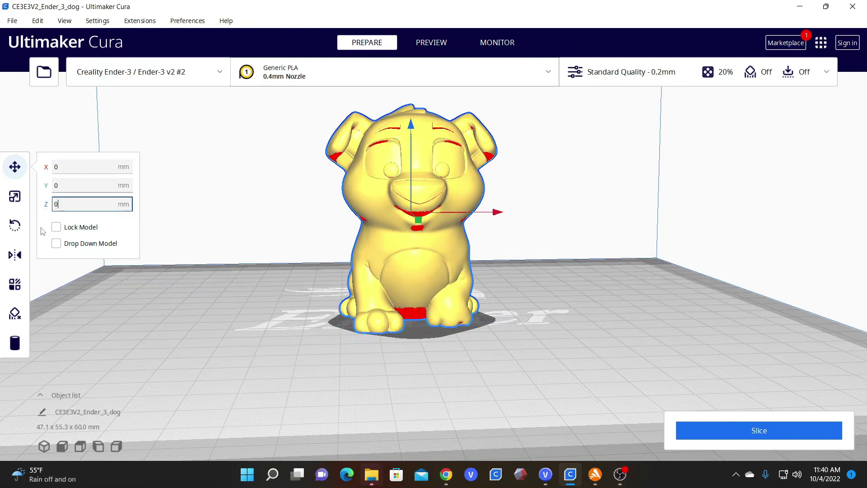
pyautogui.moveTo(384, 322); pyautogui.dragTo(375, 254, button='right')
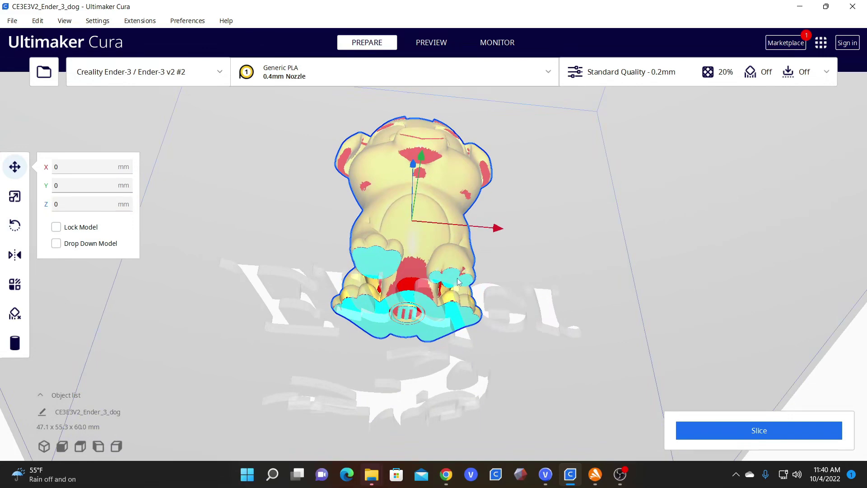
pyautogui.moveTo(357, 222); pyautogui.dragTo(351, 310, button='right')
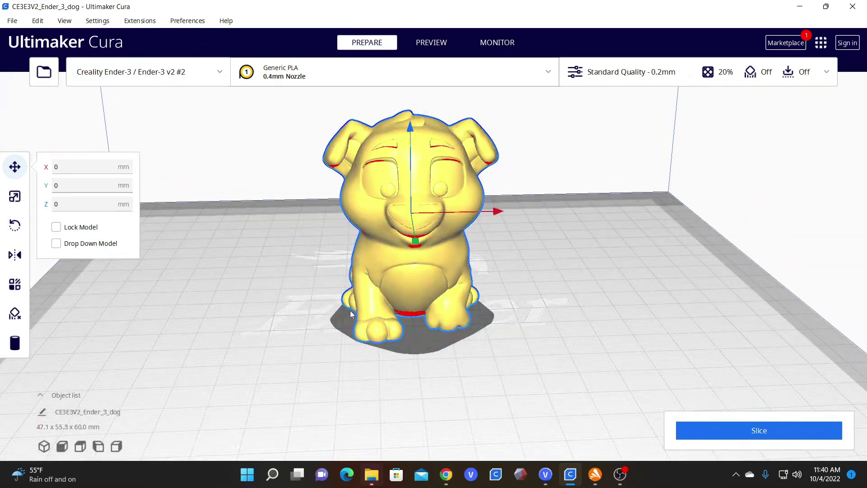
pyautogui.click(309, 299)
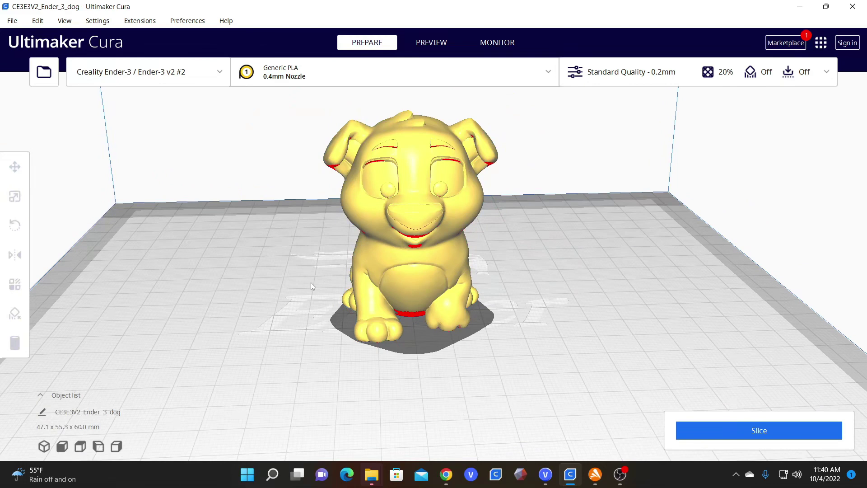
# - Multiply the dog with 2 copies, then select all three dogs
pyautogui.rightClick(407, 216)
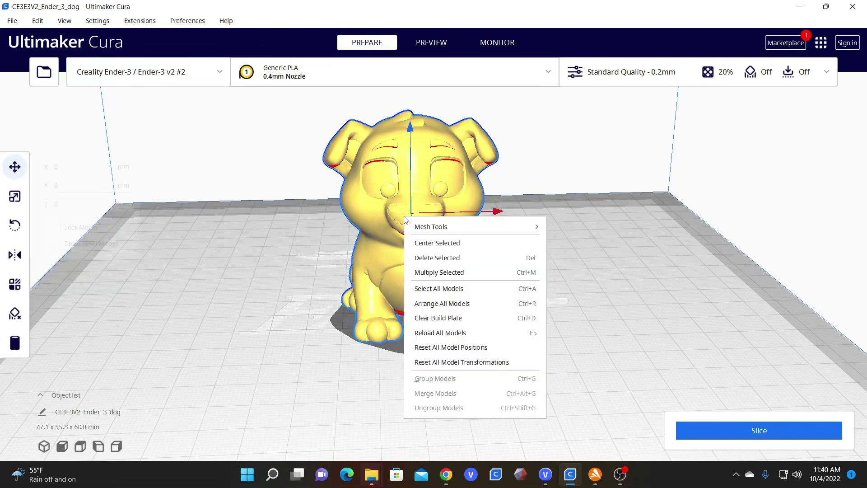
pyautogui.click(434, 273)
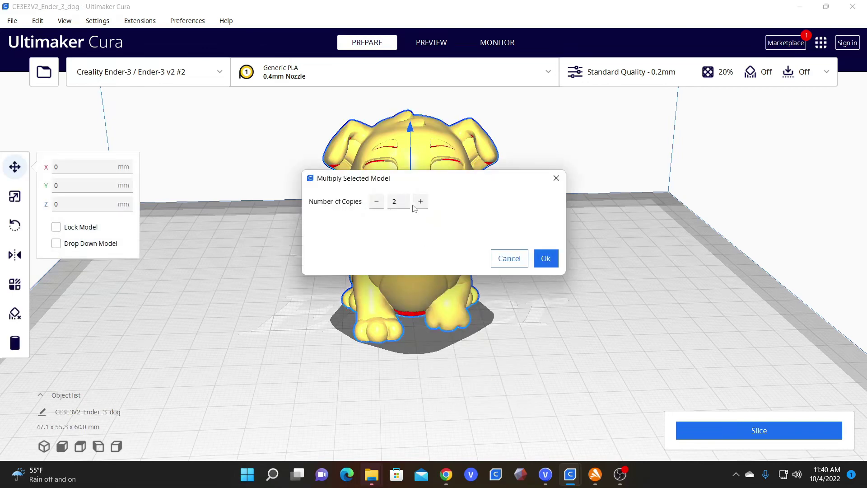
pyautogui.click(545, 258)
pyautogui.moveTo(495, 258); pyautogui.dragTo(446, 225, button='right')
pyautogui.hotkey('ctrl', 'a')
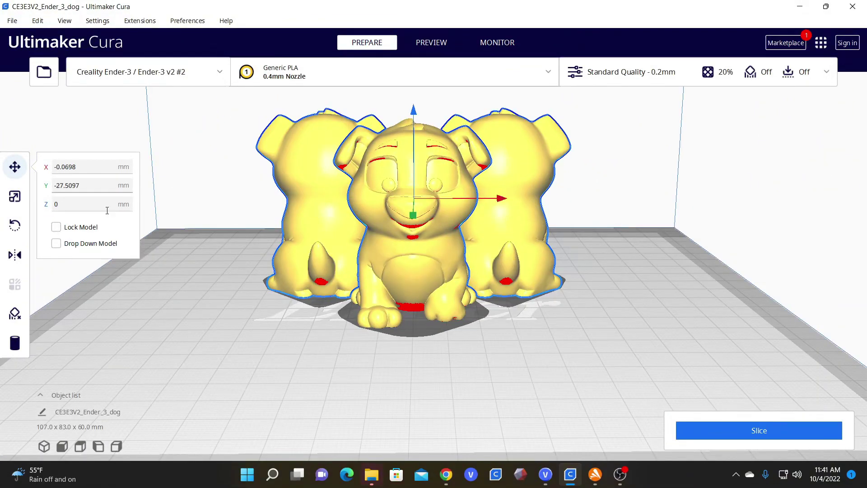
# - Rotate the selected dogs so the outer copies face the front
pyautogui.click(13, 225)
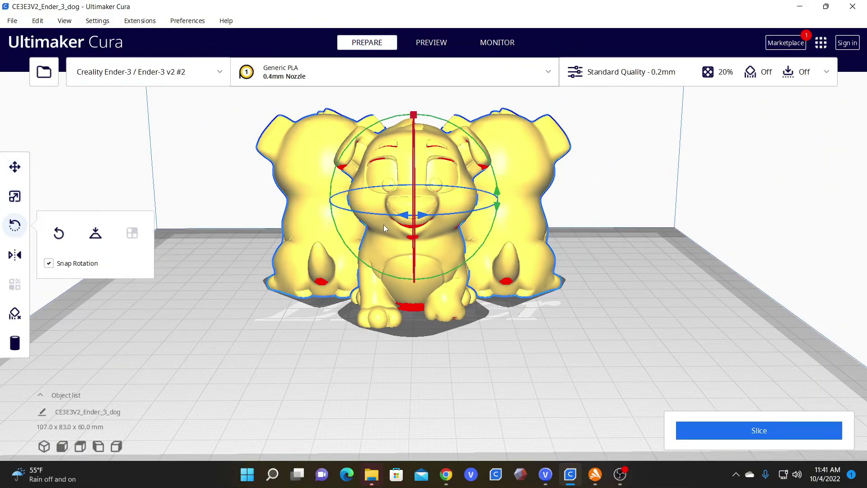
pyautogui.moveTo(405, 217); pyautogui.dragTo(447, 222)
pyautogui.moveTo(447, 222); pyautogui.dragTo(311, 259, button='right')
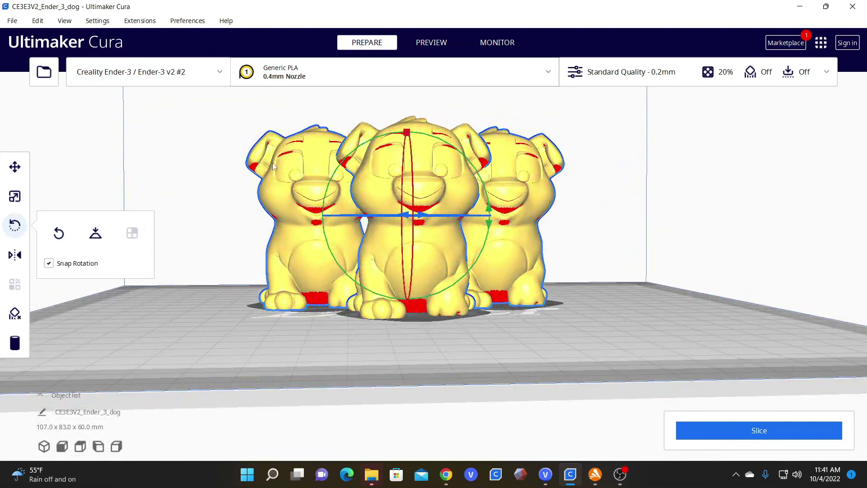
pyautogui.click(278, 191)
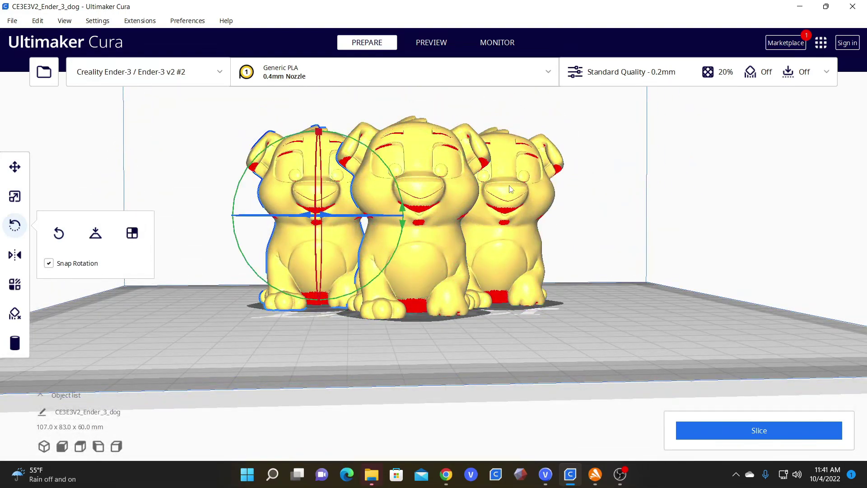
pyautogui.hotkey('ctrl', 'a')
# - Set the Y position of all three dogs to 0
pyautogui.click(14, 167)
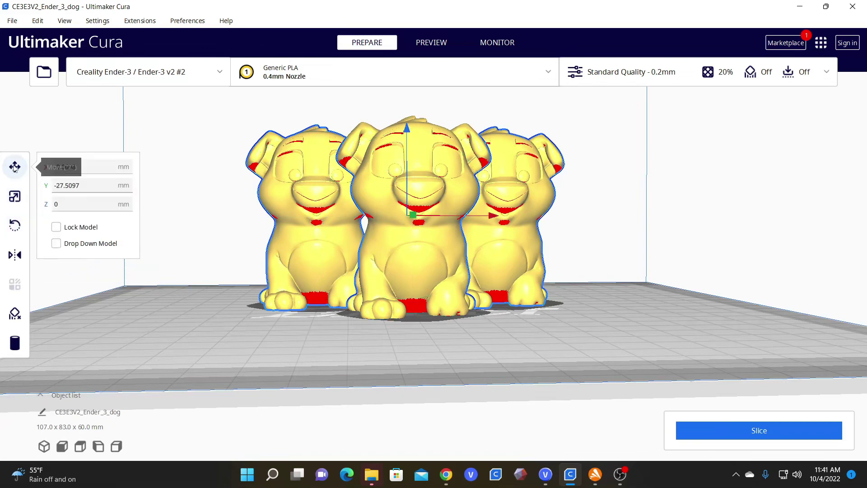
pyautogui.moveTo(84, 186); pyautogui.dragTo(43, 188)
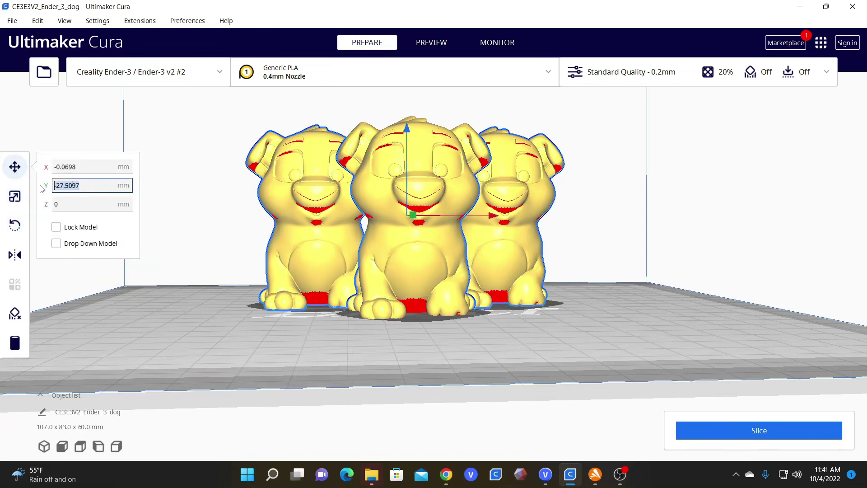
pyautogui.write('0')
pyautogui.press('Return')
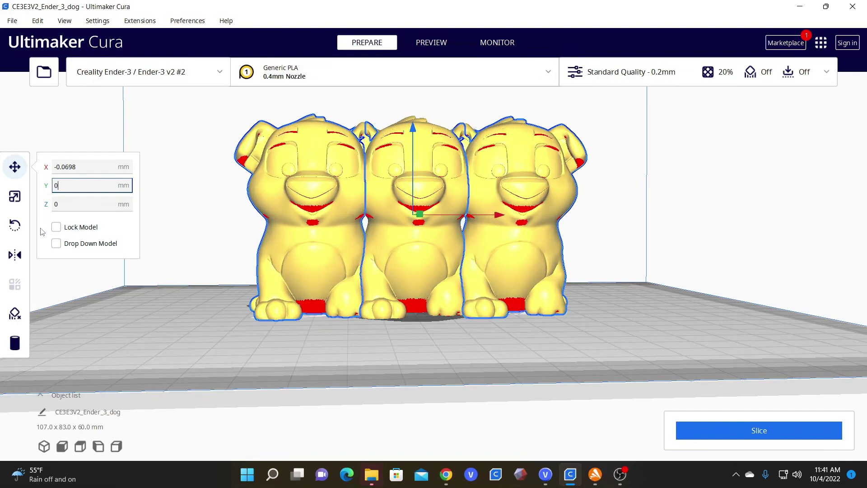
# - Slide the right dog further right and the left dog further left
pyautogui.moveTo(273, 227); pyautogui.dragTo(262, 284, button='right')
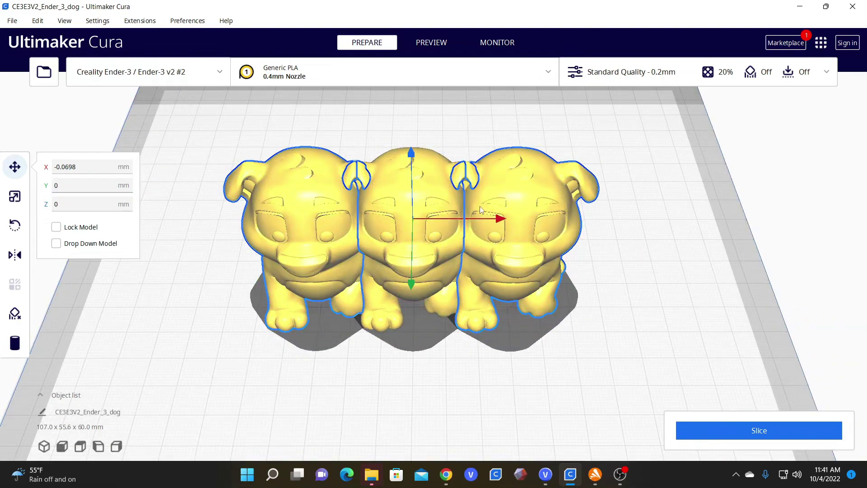
pyautogui.click(521, 198)
pyautogui.moveTo(596, 219); pyautogui.dragTo(673, 219)
pyautogui.click(330, 213)
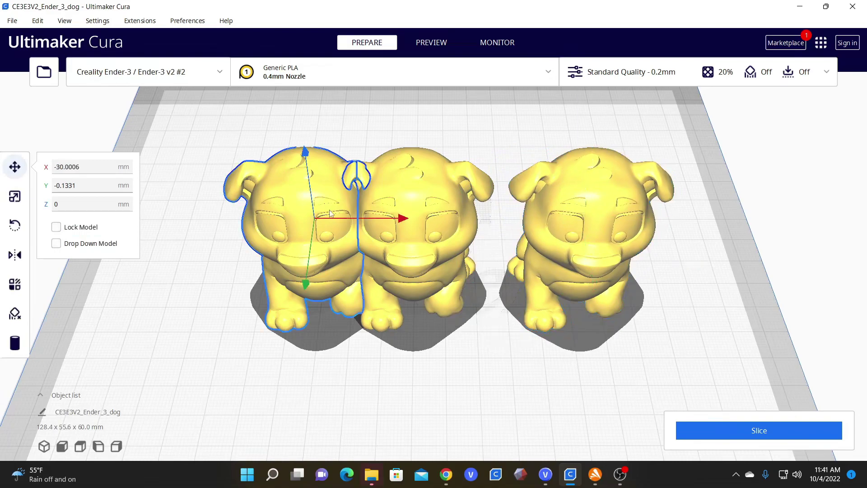
pyautogui.moveTo(330, 213); pyautogui.dragTo(240, 215)
pyautogui.moveTo(240, 215); pyautogui.dragTo(318, 291, button='right')
pyautogui.moveTo(450, 265); pyautogui.dragTo(483, 165, button='right')
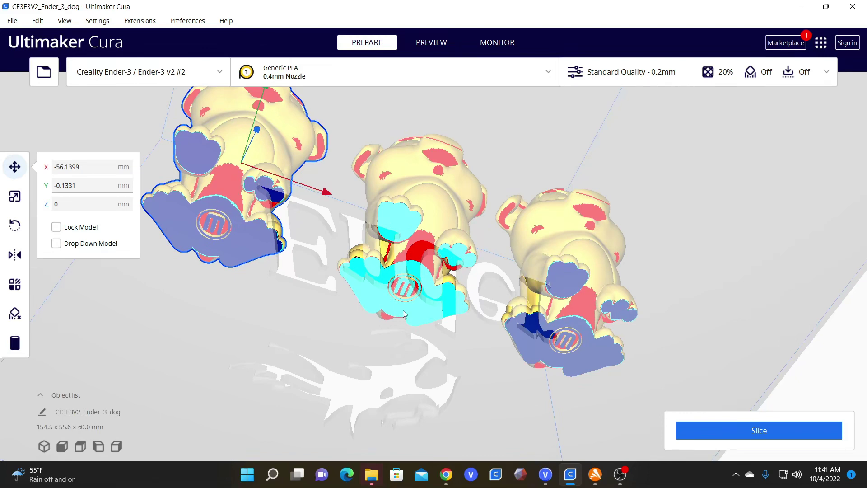
# - Set the left dog's Z position to 0 mm
pyautogui.click(576, 279)
pyautogui.click(385, 287)
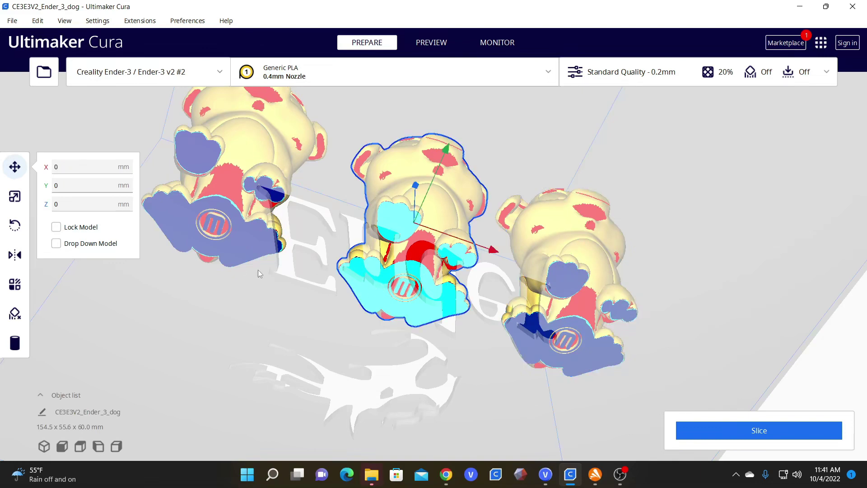
pyautogui.click(251, 247)
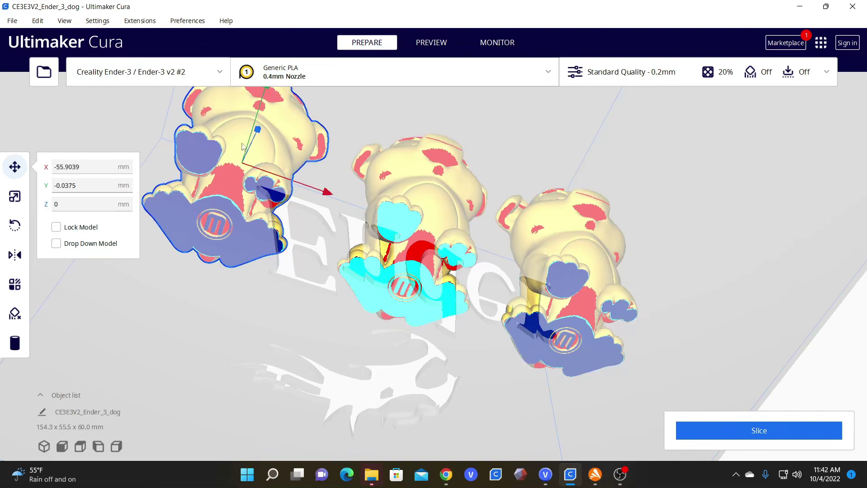
pyautogui.moveTo(258, 132); pyautogui.dragTo(270, 123)
pyautogui.doubleClick(56, 204)
pyautogui.write('0')
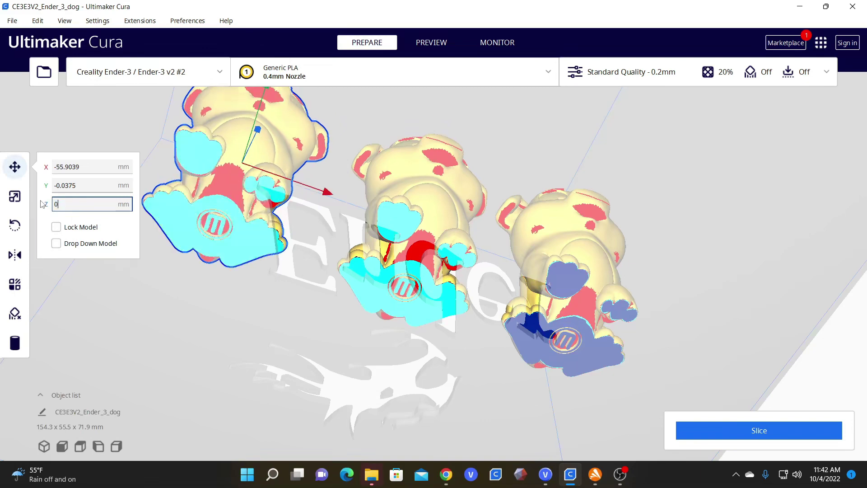
# - Set the right dog's Z position to 0 mm, seating it on the plate
pyautogui.click(569, 339)
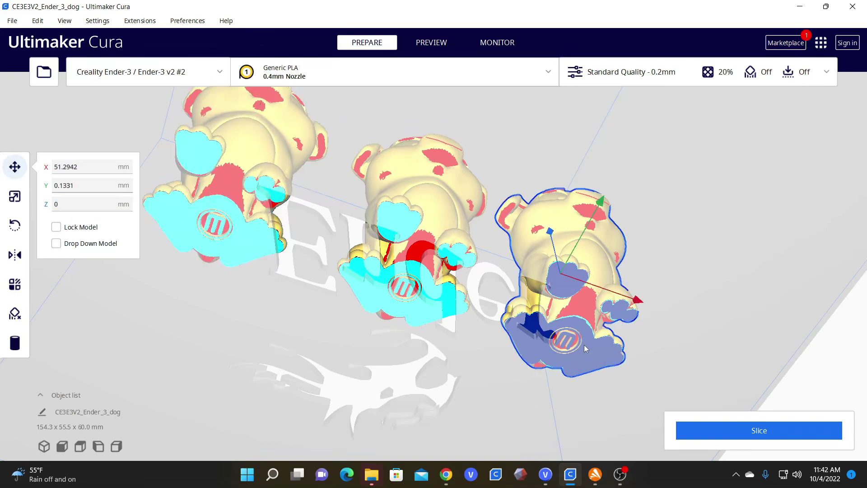
pyautogui.moveTo(549, 247); pyautogui.dragTo(509, 256)
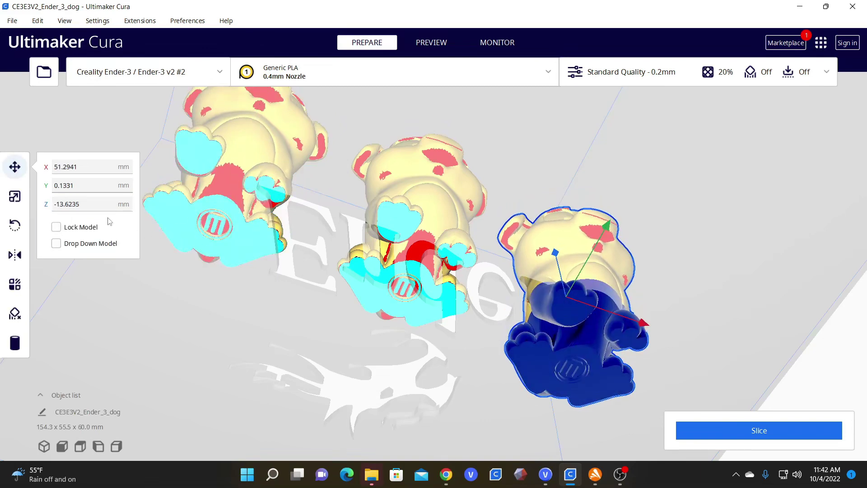
pyautogui.doubleClick(102, 205)
pyautogui.write('0')
pyautogui.moveTo(547, 319); pyautogui.dragTo(206, 285, button='right')
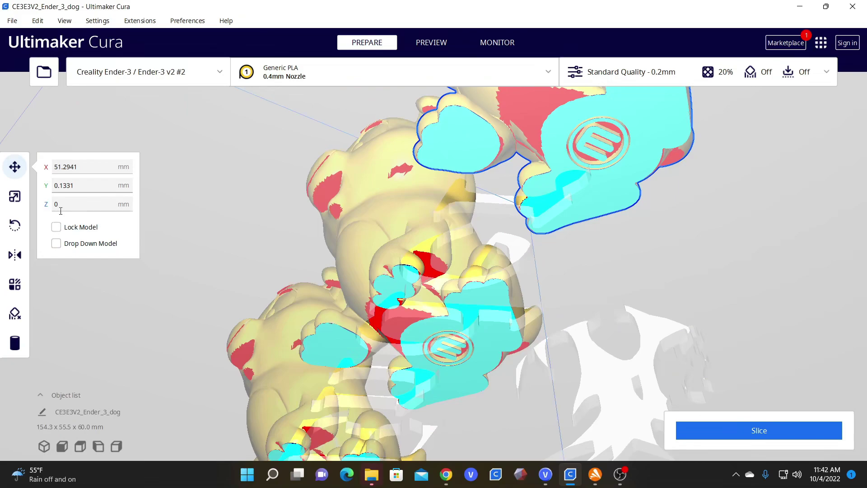
pyautogui.moveTo(271, 271); pyautogui.dragTo(490, 252, button='right')
pyautogui.scroll(-5, 490, 252)
pyautogui.moveTo(430, 240)
pyautogui.mouseDown(button='right')
pyautogui.moveTo(440, 248)
pyautogui.moveTo(426, 246)
pyautogui.mouseUp(button='right')
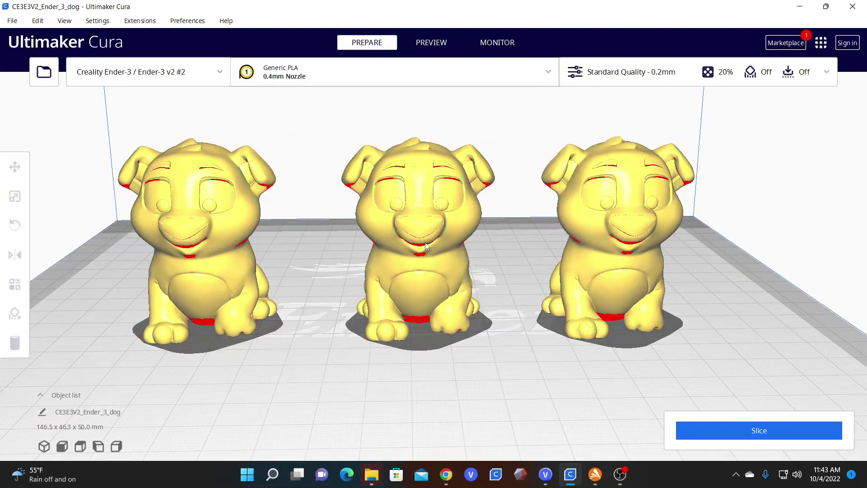
# - Scale the left dog to 110%
pyautogui.click(156, 212)
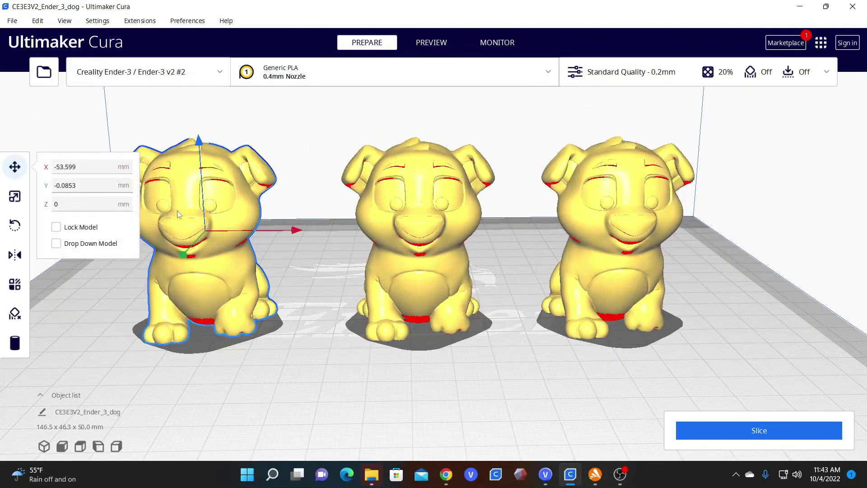
pyautogui.click(16, 203)
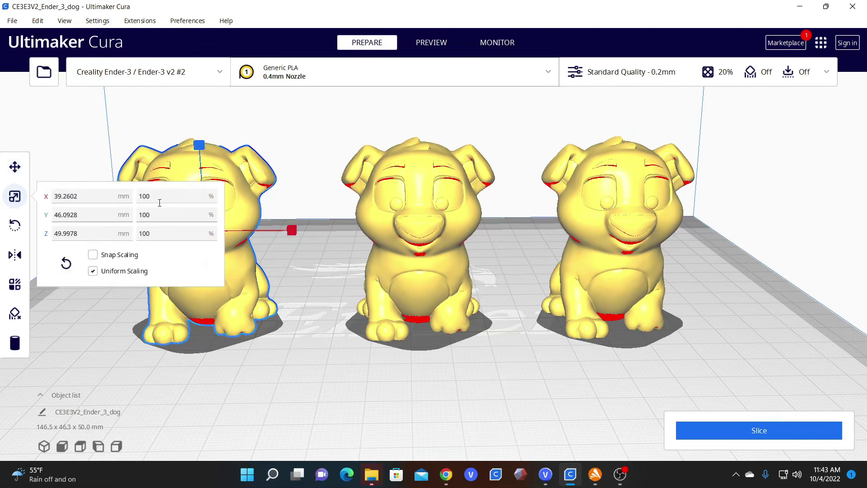
pyautogui.click(178, 202)
pyautogui.click(179, 212)
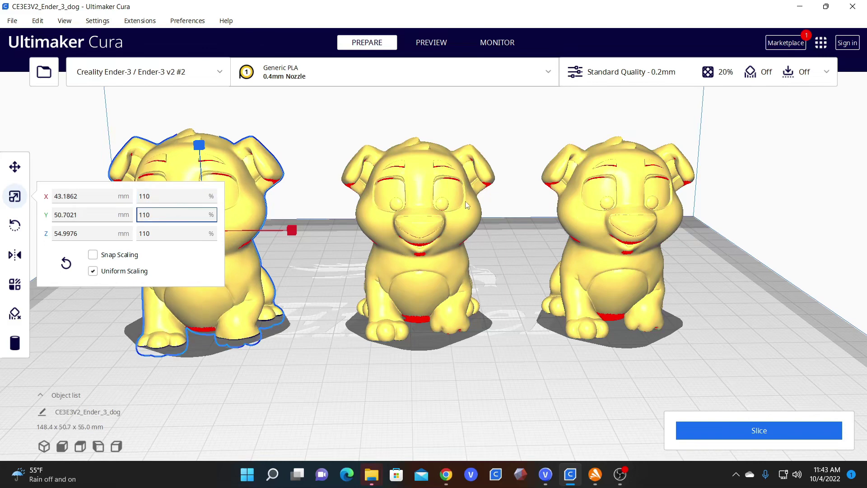
# - Scale the middle dog to 105%, leaving the right dog at 100%
pyautogui.click(420, 203)
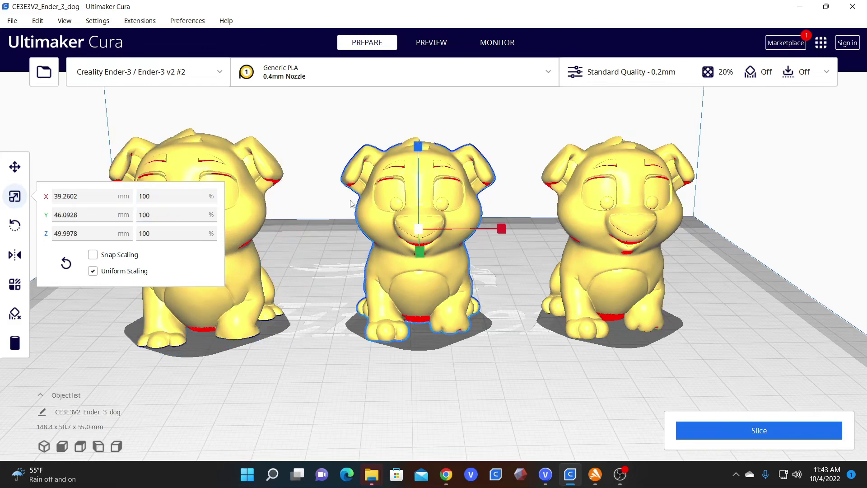
pyautogui.doubleClick(167, 199)
pyautogui.write('105')
pyautogui.click(188, 221)
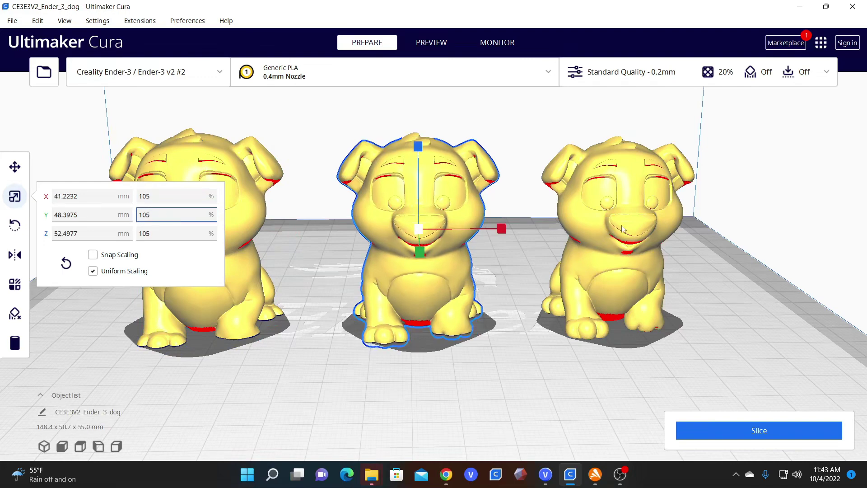
pyautogui.click(622, 229)
pyautogui.click(323, 321)
pyautogui.moveTo(318, 318); pyautogui.dragTo(344, 304, button='right')
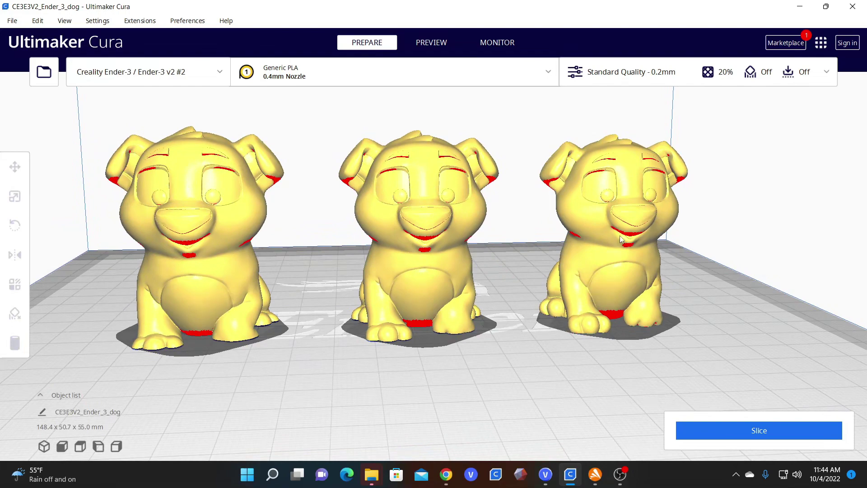
pyautogui.moveTo(305, 326); pyautogui.dragTo(335, 266, button='right')
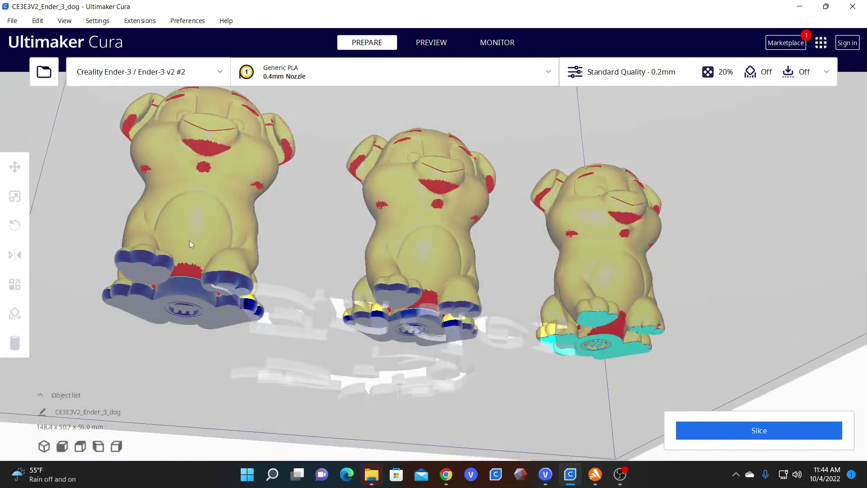
# - Set the Z position of the left and middle dogs to 0 mm
pyautogui.click(196, 221)
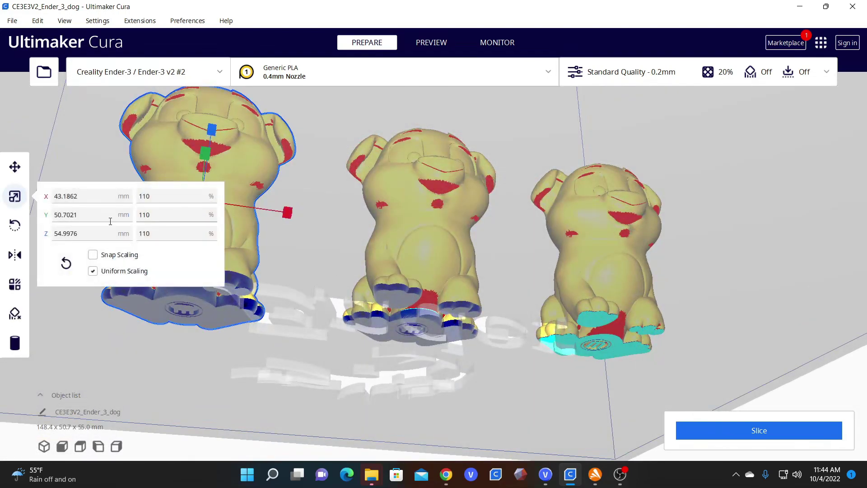
pyautogui.click(15, 166)
pyautogui.moveTo(76, 204); pyautogui.dragTo(43, 208)
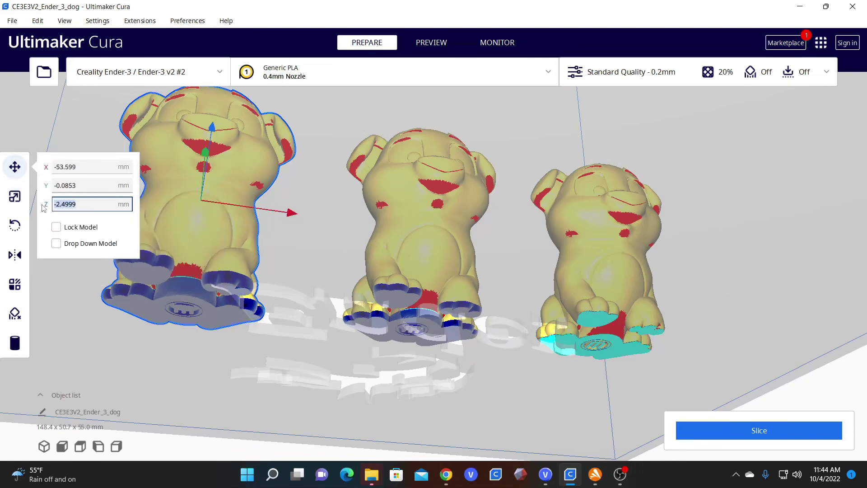
pyautogui.write('0')
pyautogui.click(431, 230)
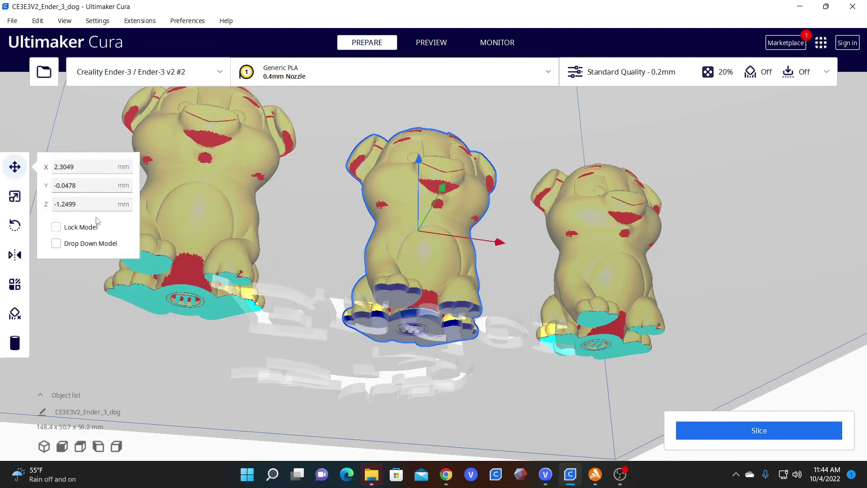
pyautogui.moveTo(76, 204); pyautogui.dragTo(43, 206)
pyautogui.write('0')
pyautogui.click(317, 325)
pyautogui.moveTo(317, 325); pyautogui.dragTo(354, 351, button='right')
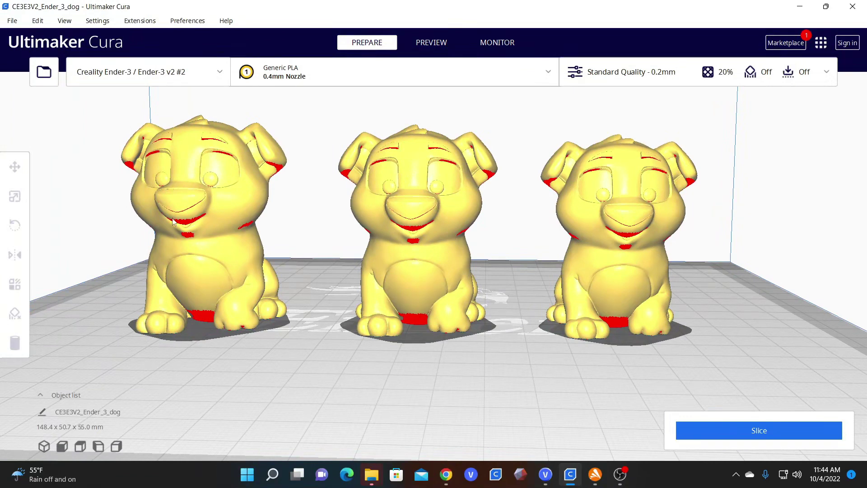
pyautogui.click(180, 206)
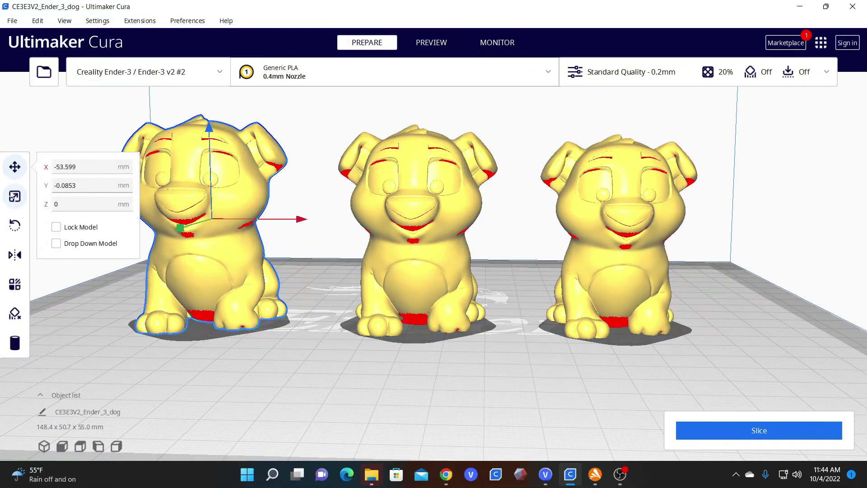
# - Convert 2 inches to millimetres in Google's converter, giving 50.8 mm
pyautogui.click(15, 196)
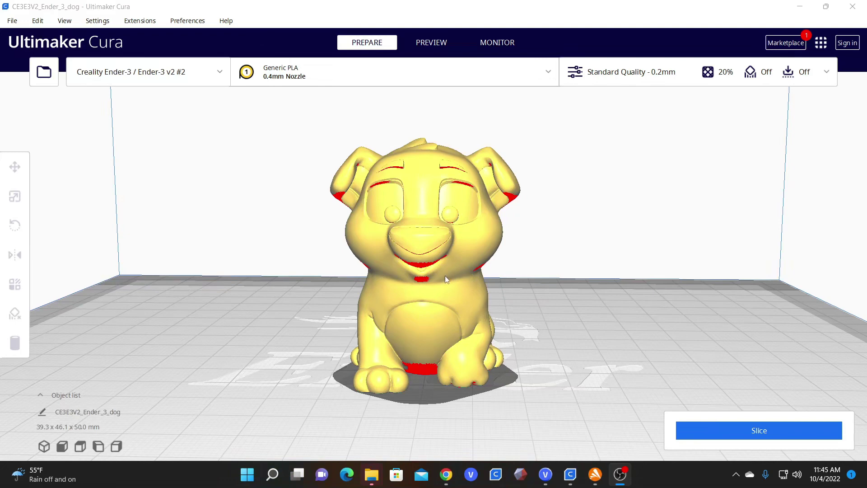
pyautogui.hotkey('alt', 'Tab')
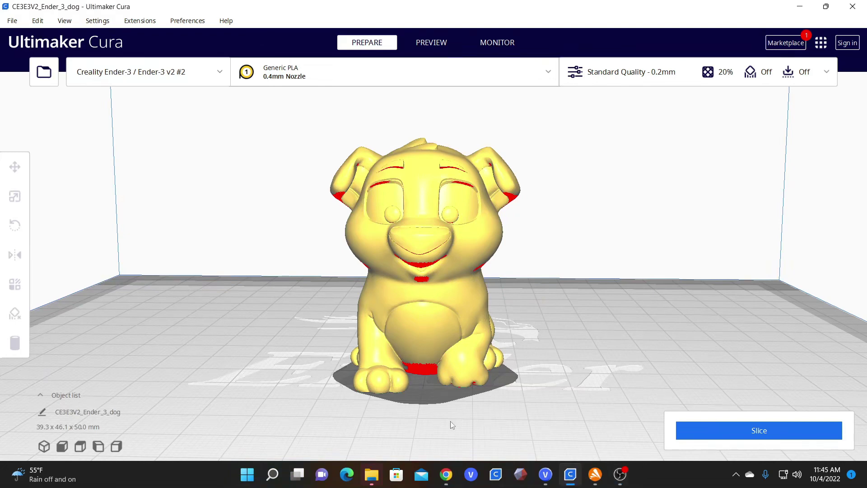
pyautogui.hotkey('alt', 'Tab')
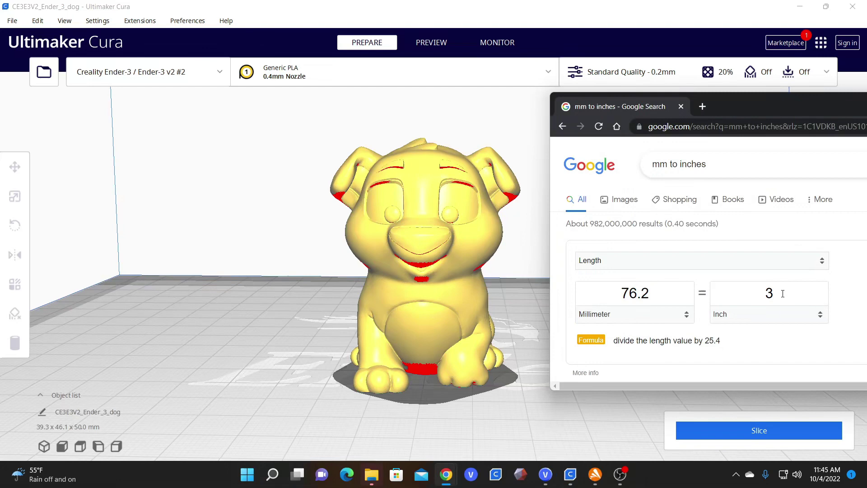
pyautogui.doubleClick(783, 293)
pyautogui.write('2')
# - Set the dog's X width to 50.8 mm, then undo to its 100% size
pyautogui.click(409, 237)
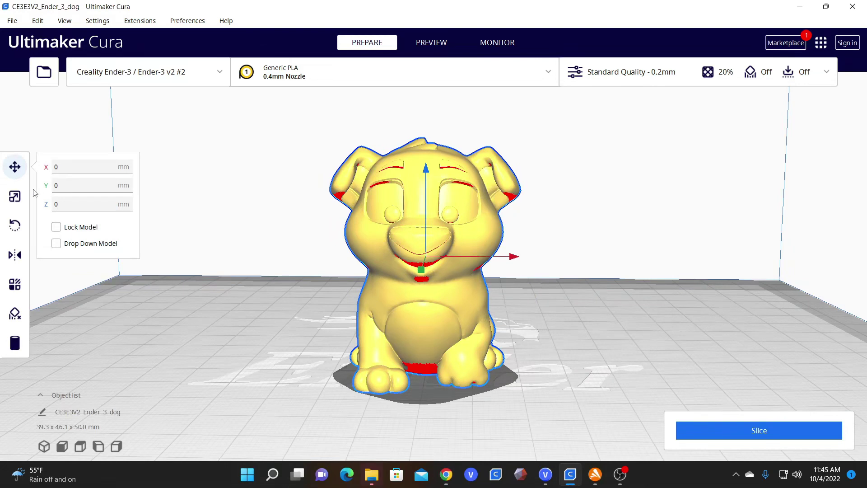
pyautogui.click(15, 196)
pyautogui.click(86, 193)
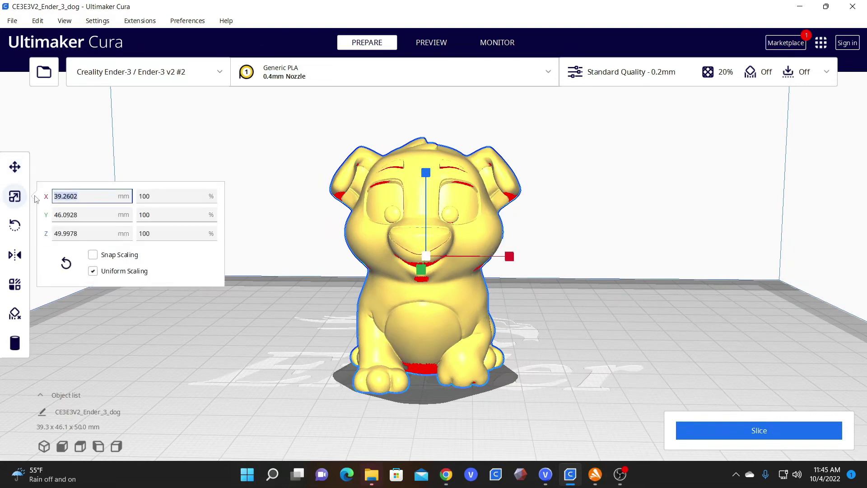
pyautogui.write('50.8')
pyautogui.press('Tab')
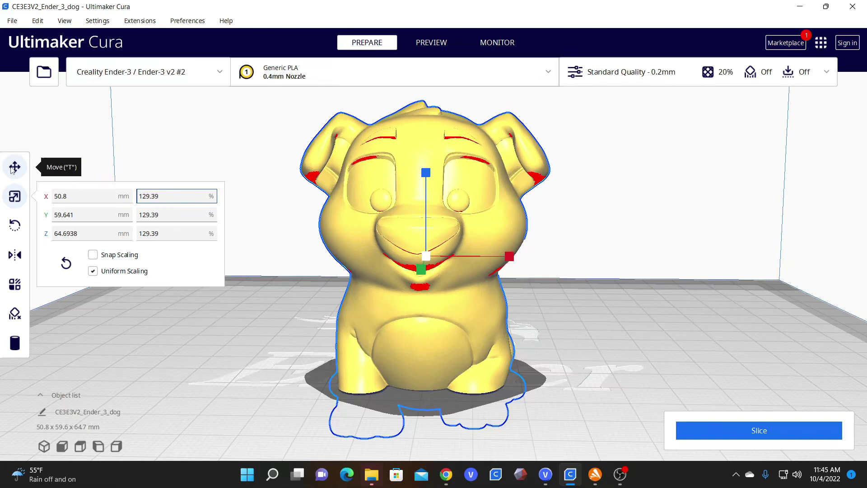
pyautogui.hotkey('ctrl', 'z')
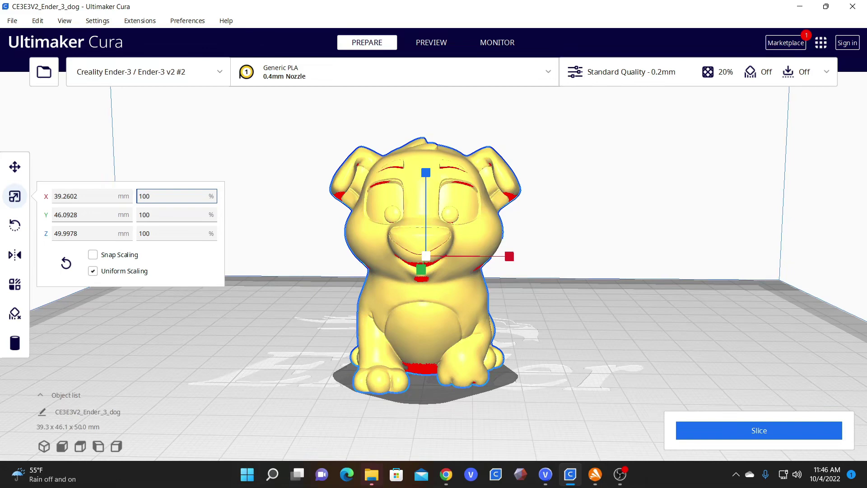
# - Convert 2.5 inches to millimetres in the Chrome unit converter, getting 63.5 mm
pyautogui.hotkey('alt', 'Tab')
pyautogui.doubleClick(801, 300)
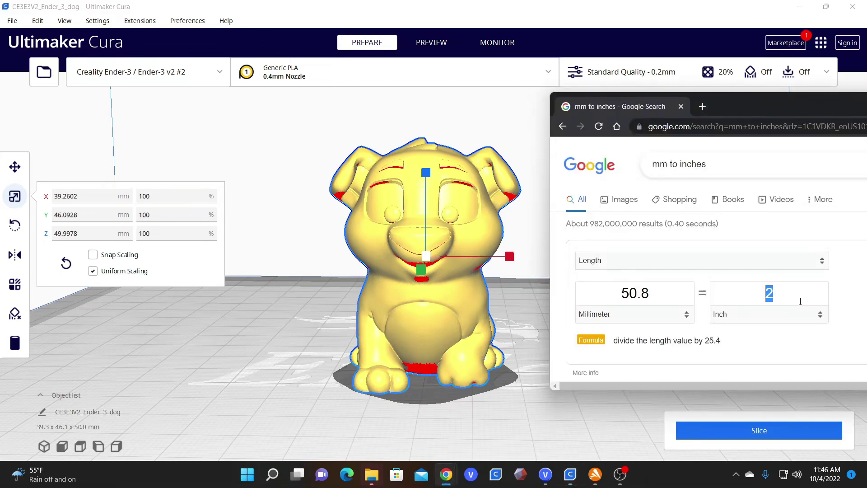
pyautogui.write('2.5')
pyautogui.doubleClick(651, 300)
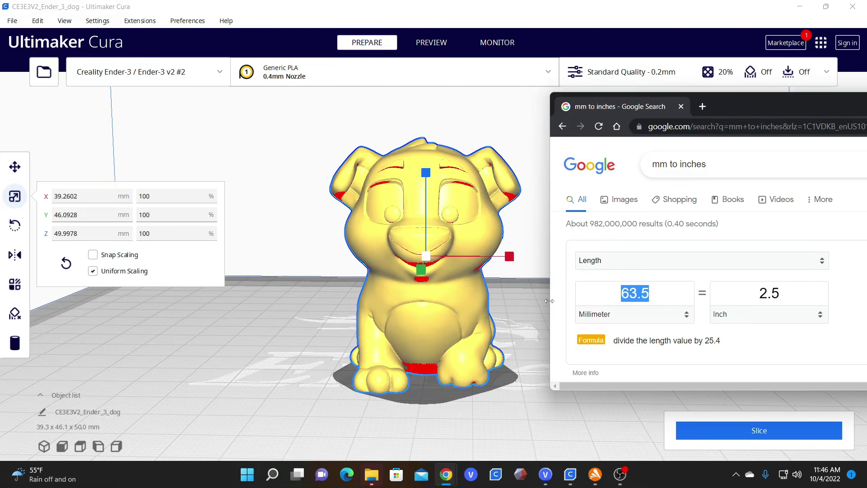
# - Scale the dog uniformly to a Z height of 63.5 mm
pyautogui.doubleClick(63, 233)
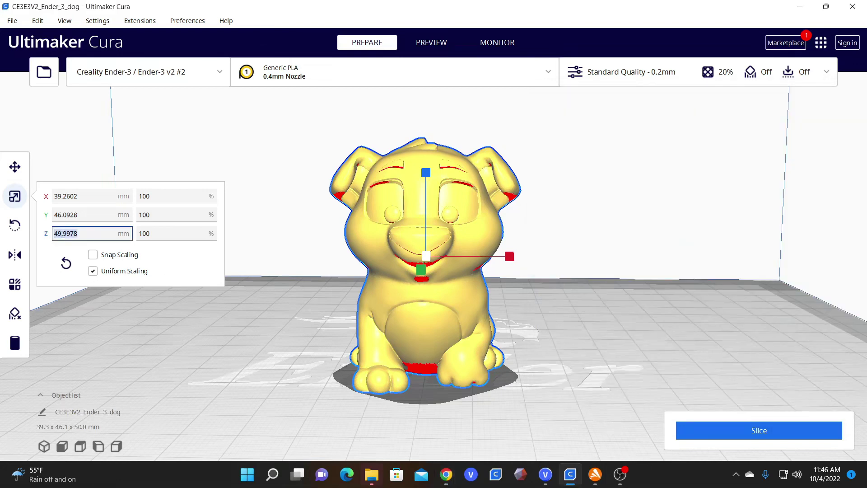
pyautogui.write('63.5')
pyautogui.click(171, 215)
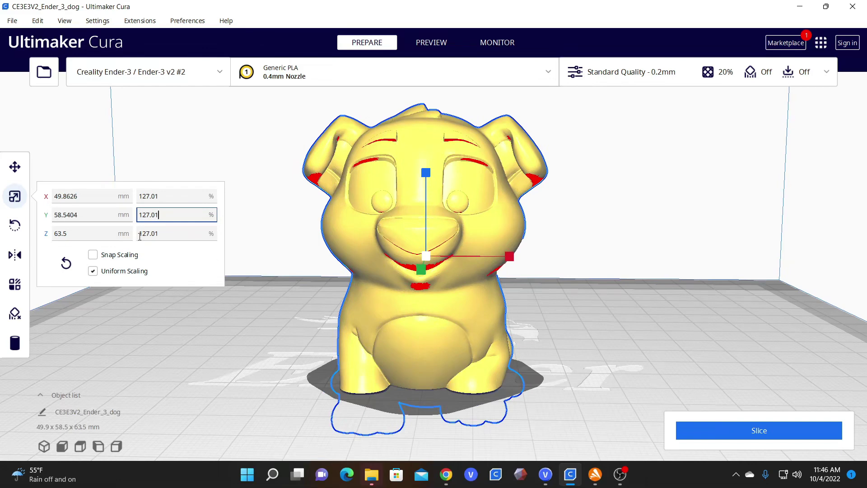
# - Set the dog's Z position to 0 so it sits flat on the build plate
pyautogui.click(15, 167)
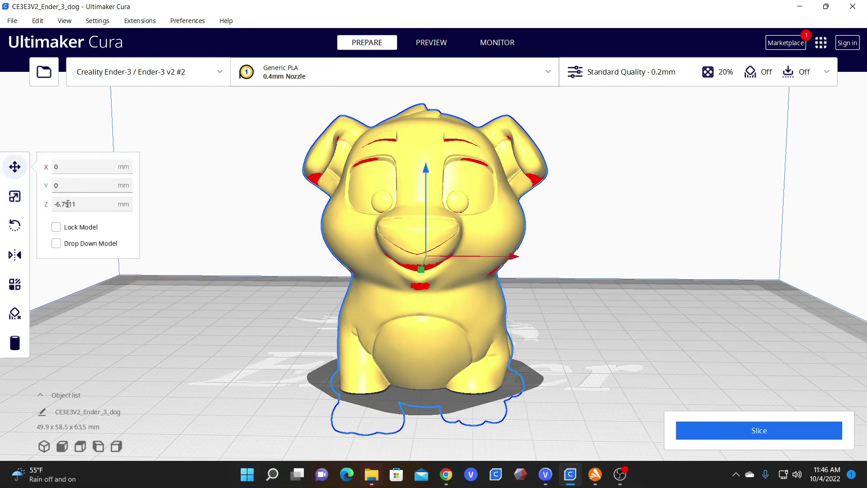
pyautogui.moveTo(75, 204); pyautogui.dragTo(46, 206)
pyautogui.write('0')
pyautogui.press('Return')
pyautogui.scroll(-3, 424, 197)
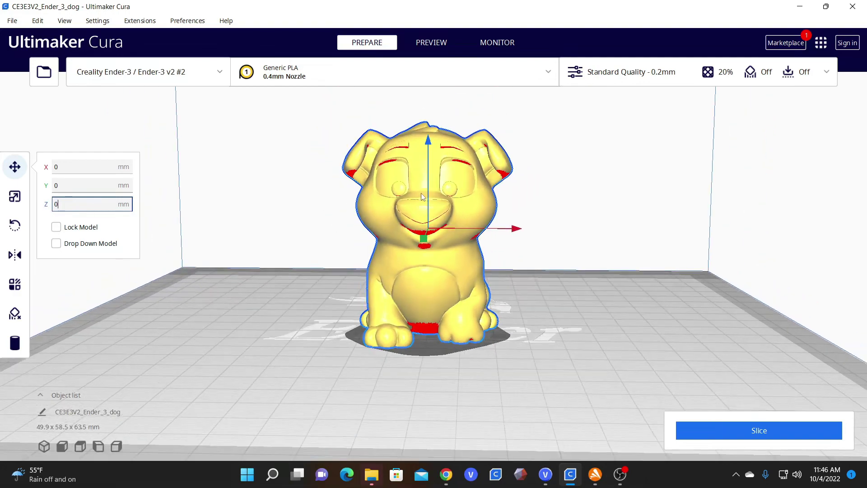
pyautogui.moveTo(485, 216); pyautogui.dragTo(294, 295, button='right')
pyautogui.click(294, 294)
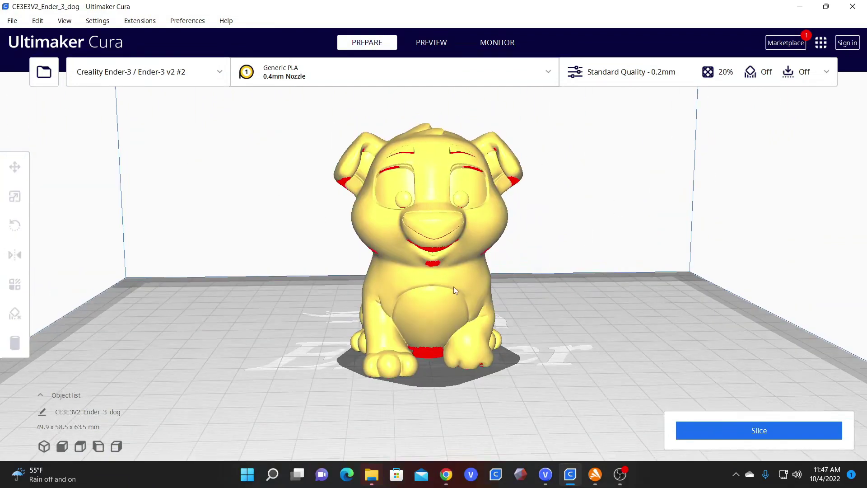
# - Select the dog, toggle Uniform Scaling off and on, and resize it proportionally
pyautogui.click(442, 233)
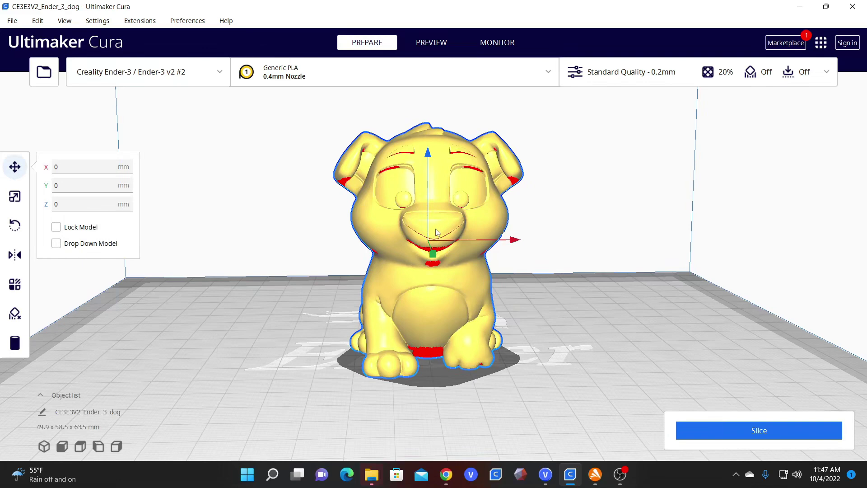
pyautogui.click(15, 196)
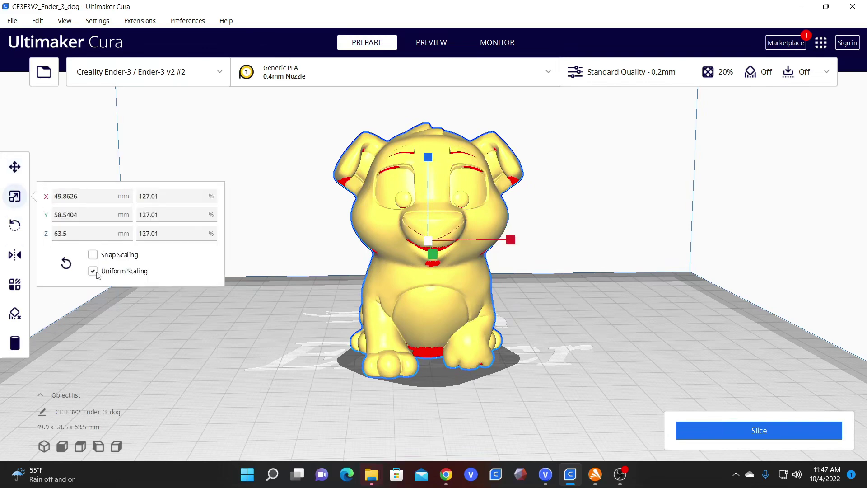
pyautogui.click(94, 272)
pyautogui.click(93, 272)
pyautogui.moveTo(511, 240); pyautogui.dragTo(497, 276)
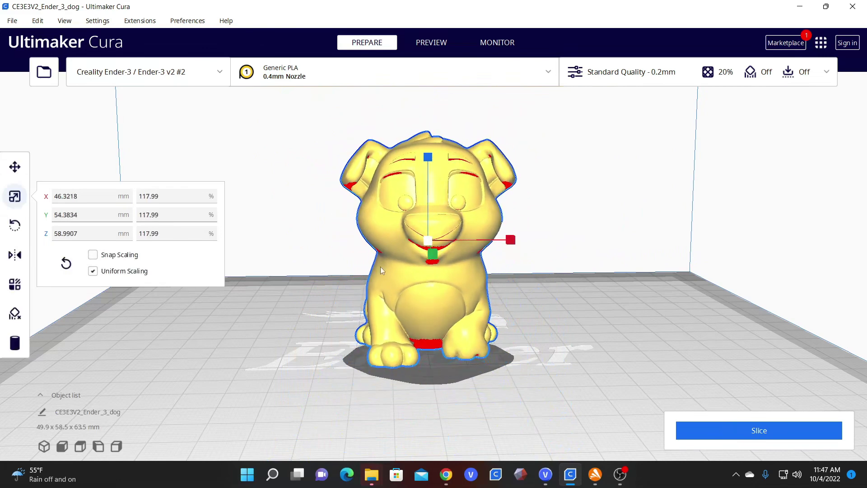
# - With Uniform Scaling off, stretch the dog wider along X, then undo it
pyautogui.click(93, 272)
pyautogui.moveTo(517, 252); pyautogui.dragTo(529, 263, button='right')
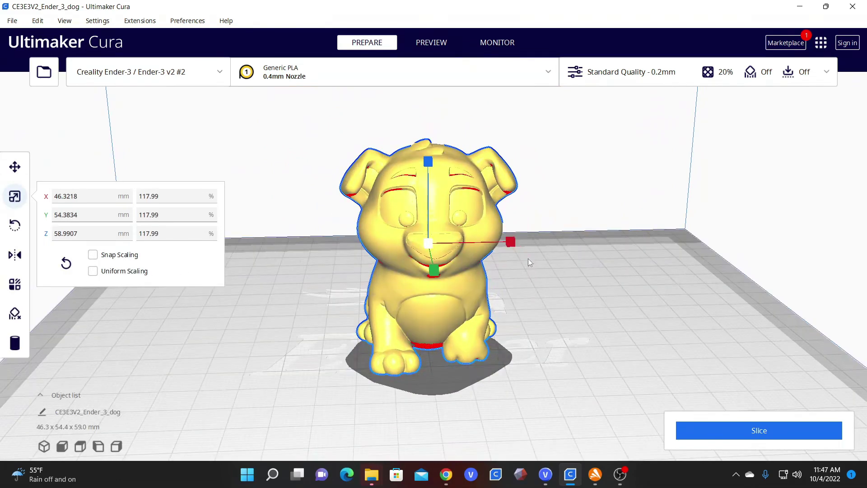
pyautogui.moveTo(513, 244); pyautogui.dragTo(687, 269)
pyautogui.moveTo(689, 270); pyautogui.dragTo(653, 265, button='right')
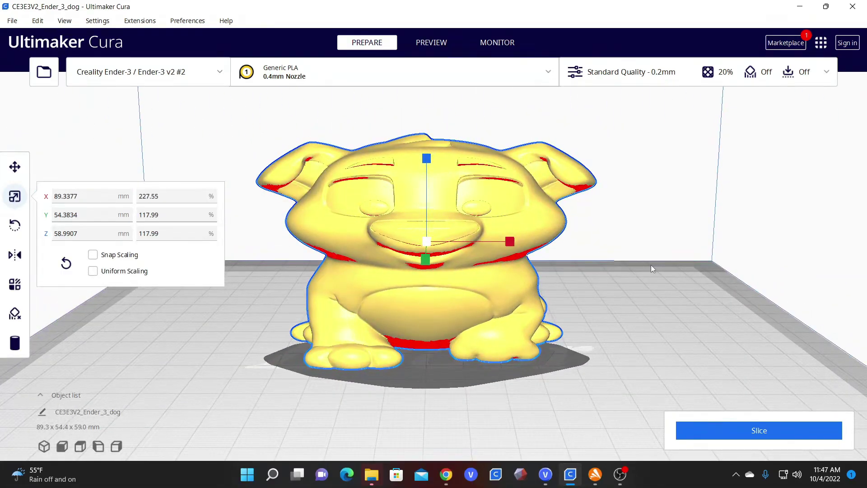
pyautogui.hotkey('ctrl', 'z')
# - Stretch the dog taller along Z and wider along X past the build volume
pyautogui.moveTo(426, 158); pyautogui.dragTo(450, 267)
pyautogui.moveTo(510, 241); pyautogui.dragTo(858, 240)
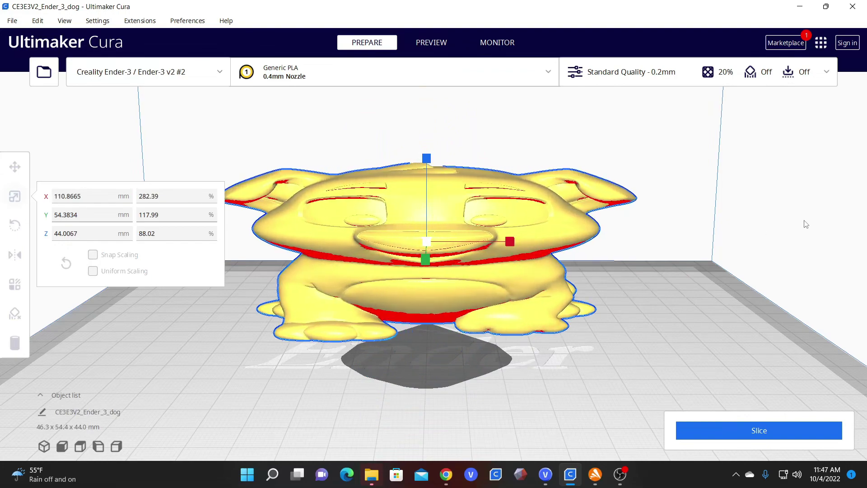
pyautogui.moveTo(632, 262); pyautogui.dragTo(340, 273, button='right')
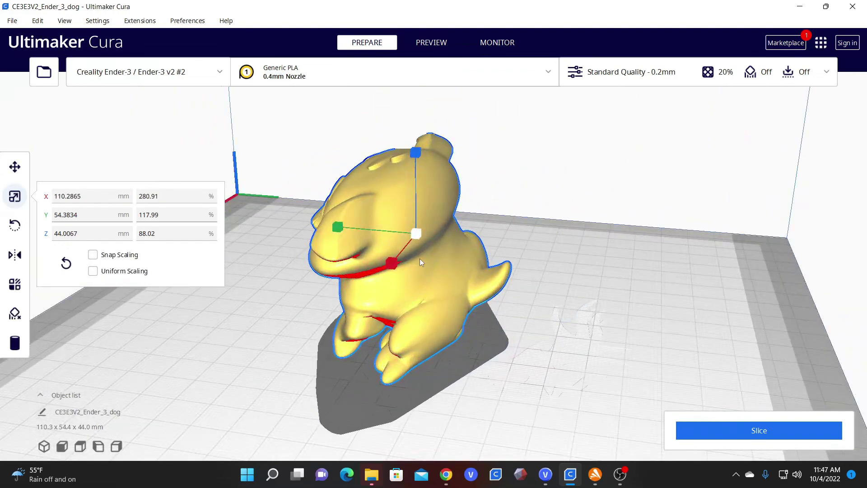
pyautogui.moveTo(391, 264); pyautogui.dragTo(389, 267)
pyautogui.moveTo(243, 397); pyautogui.dragTo(638, 343, button='right')
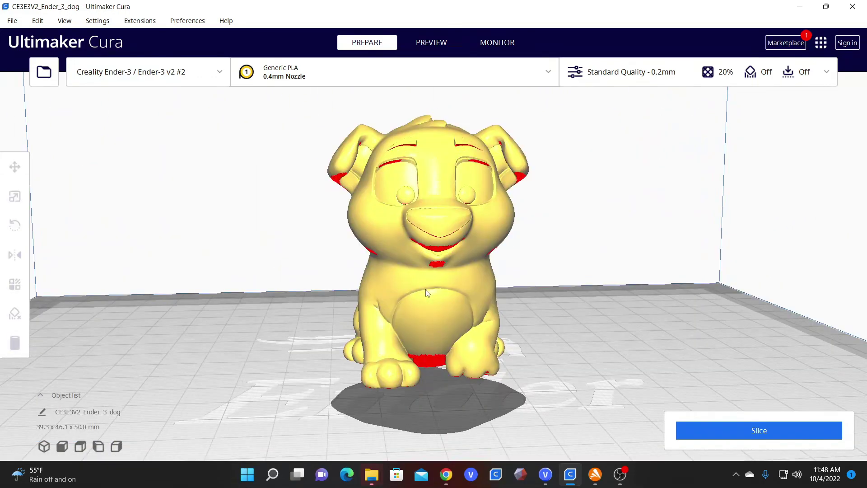
pyautogui.moveTo(463, 291)
pyautogui.mouseDown(button='right')
pyautogui.moveTo(533, 289)
pyautogui.moveTo(461, 286)
pyautogui.mouseUp(button='right')
pyautogui.click(409, 277)
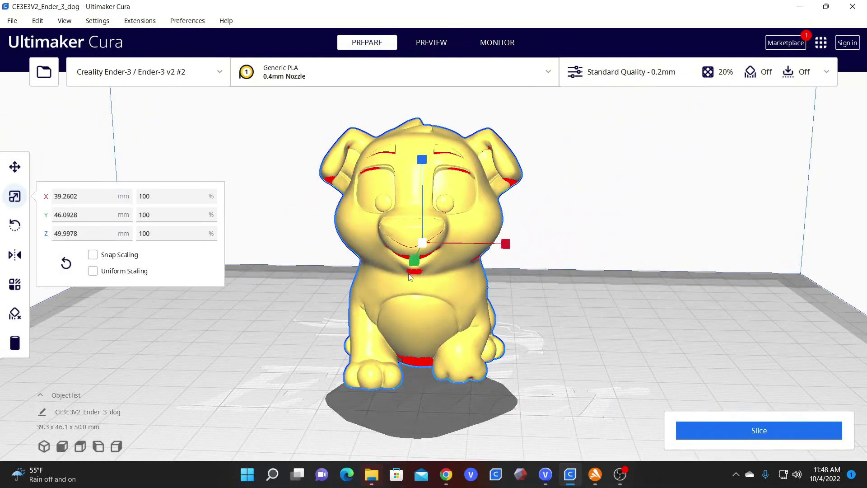
pyautogui.click(15, 167)
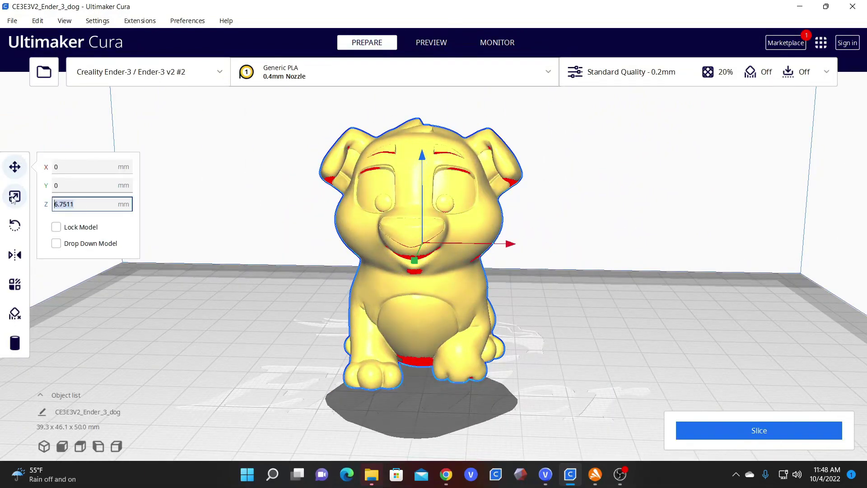